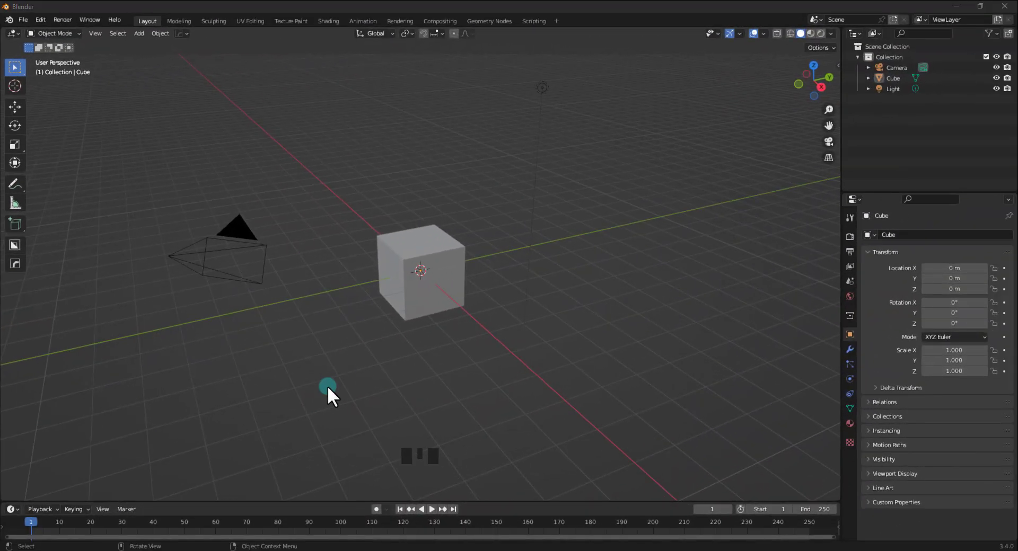
Delete the default cube from the scene
middle_click_drag(362, 374, 332, 368)
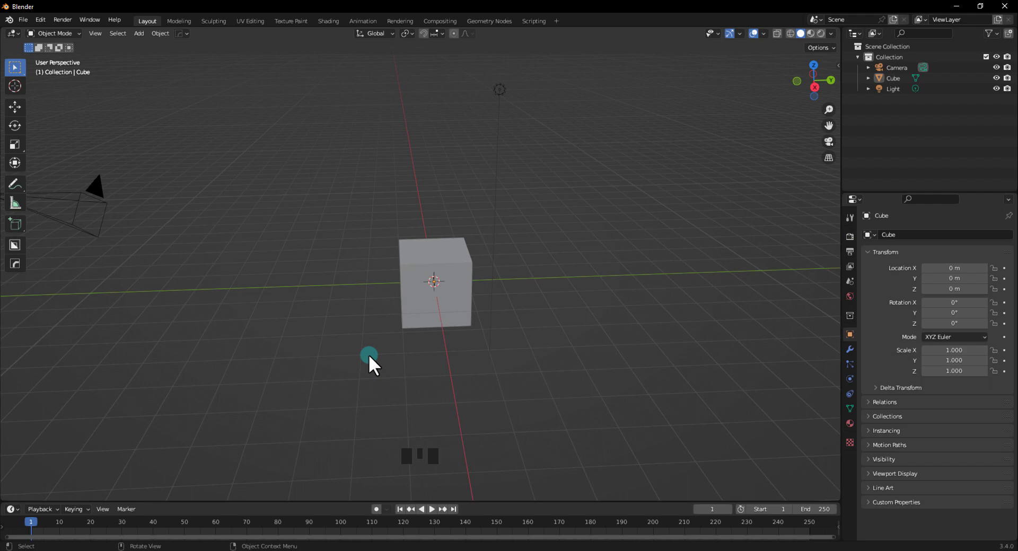
middle_click_drag(372, 355, 408, 313)
left_click(407, 308)
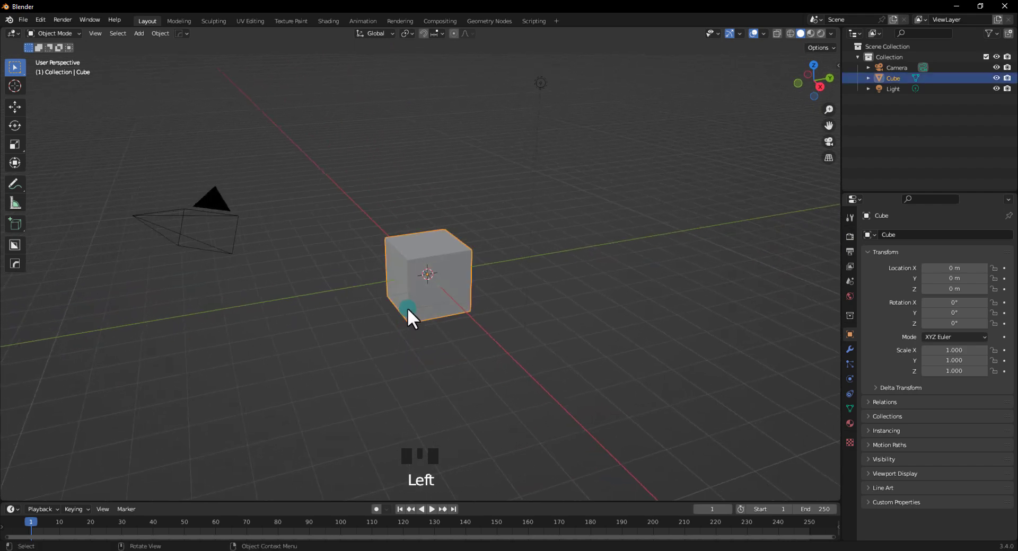
key("Delete")
Add a cylinder mesh at the world origin
middle_click_drag(402, 321, 397, 324)
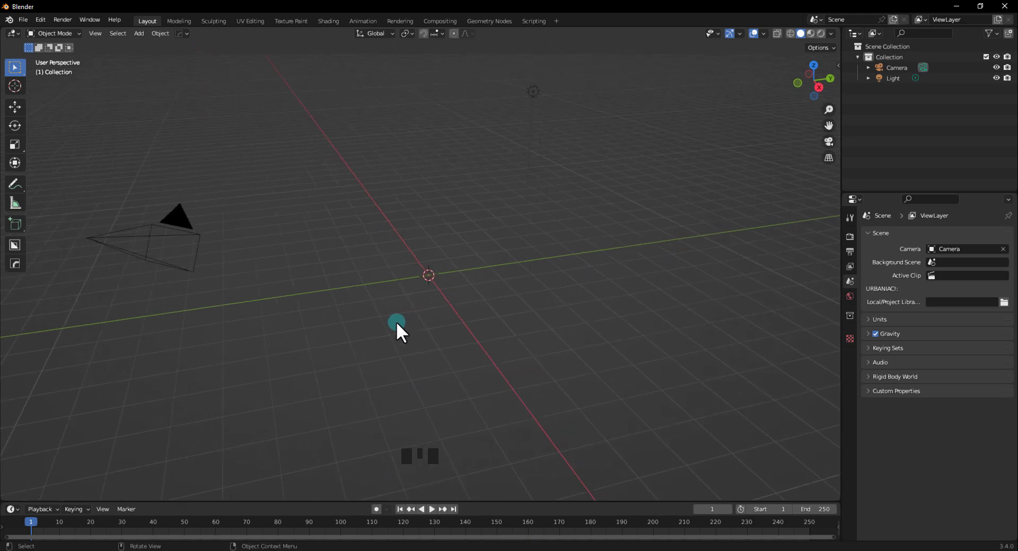
key("shift+a")
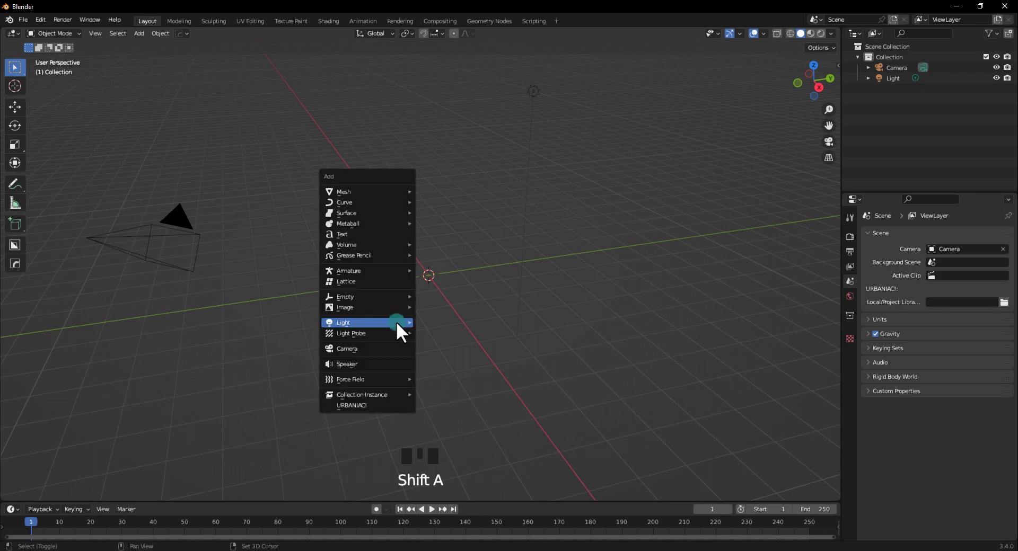
mouse_move(372, 190)
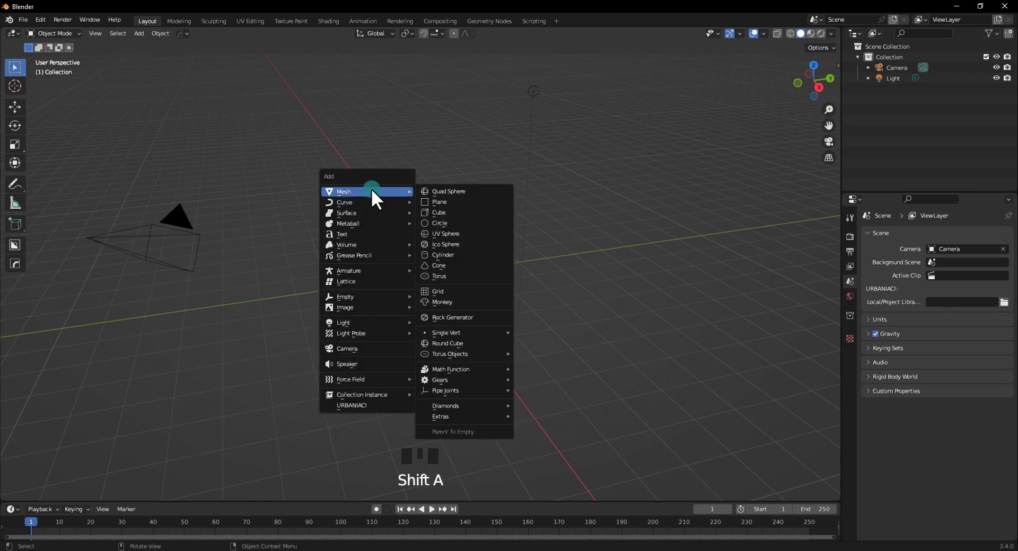
left_click(440, 255)
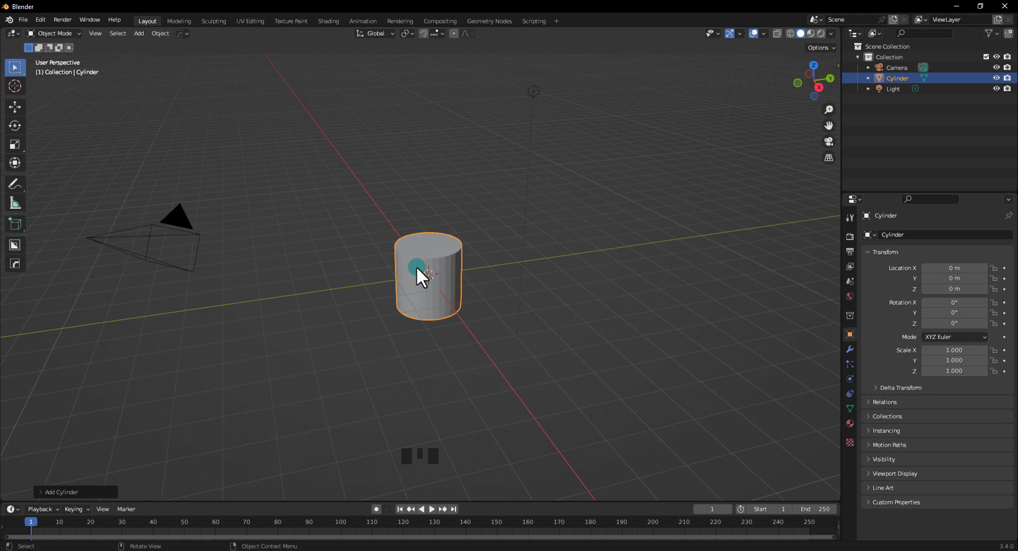
In Edit Mode, scale the whole cylinder along Z to about 2.4 times its height in front view
key("Tab")
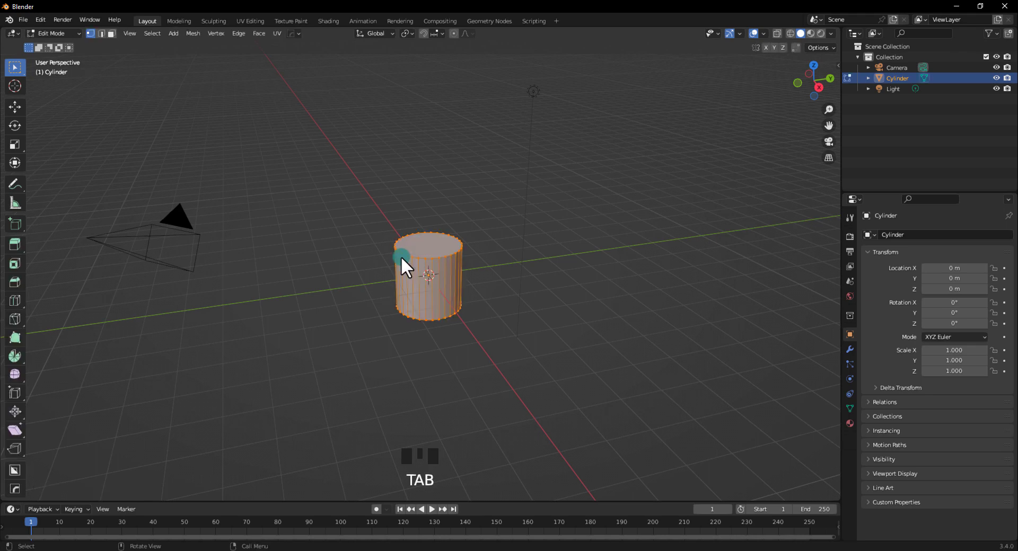
key("KP_1")
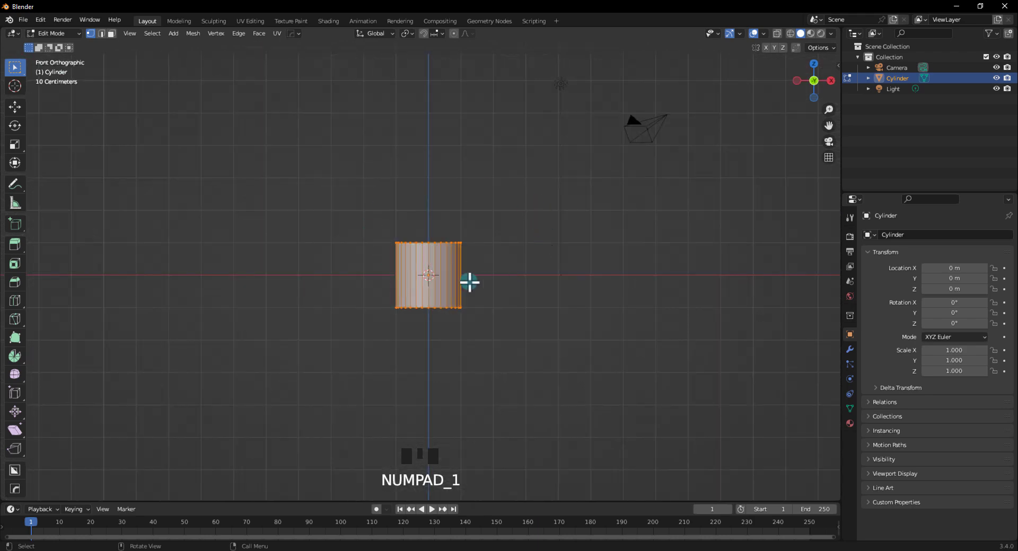
key("s")
key("z")
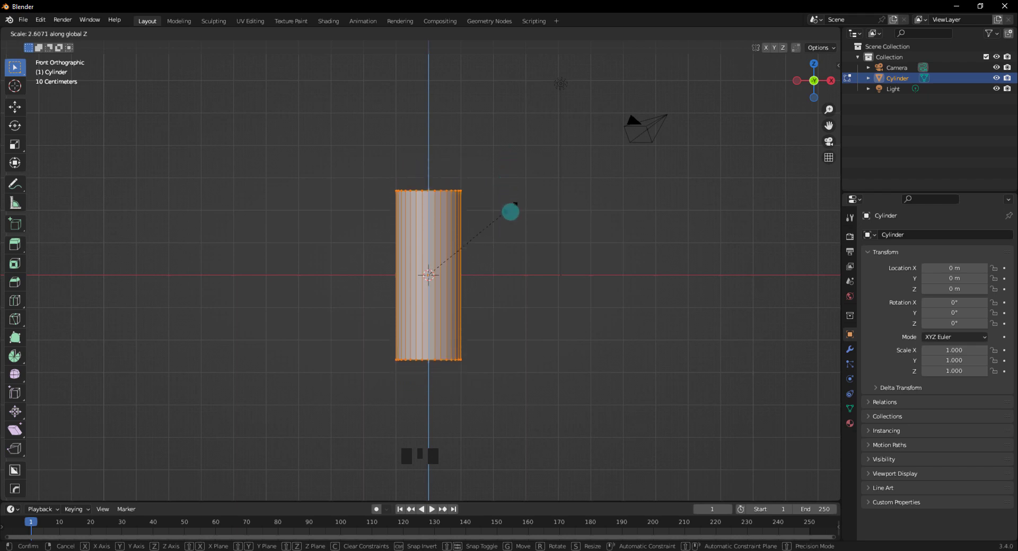
left_click(511, 222)
left_click(504, 305)
Add a horizontal loop cut near the cylinder's upper end and scale it outward by about 1.37
scroll(432, 193, "up", 4)
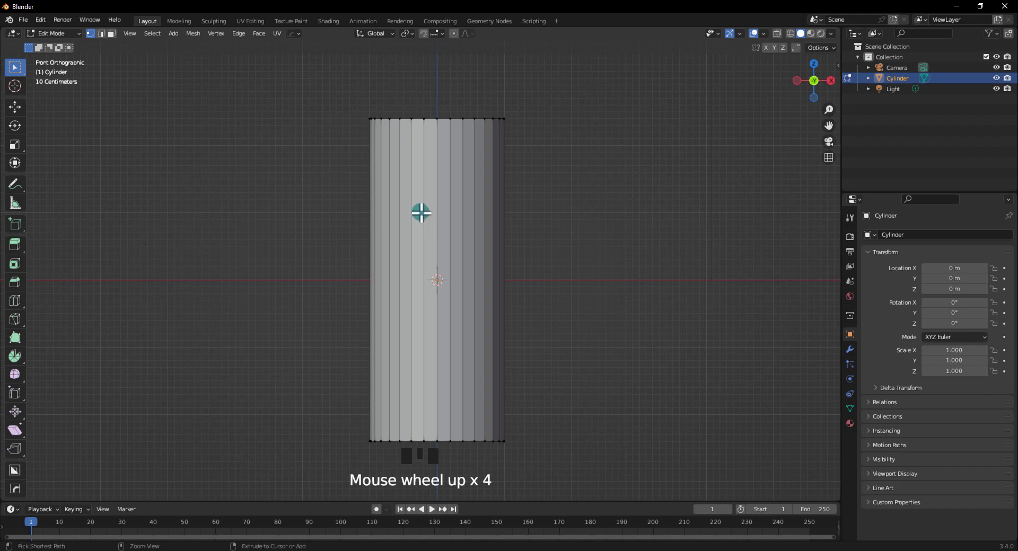
key("ctrl+r")
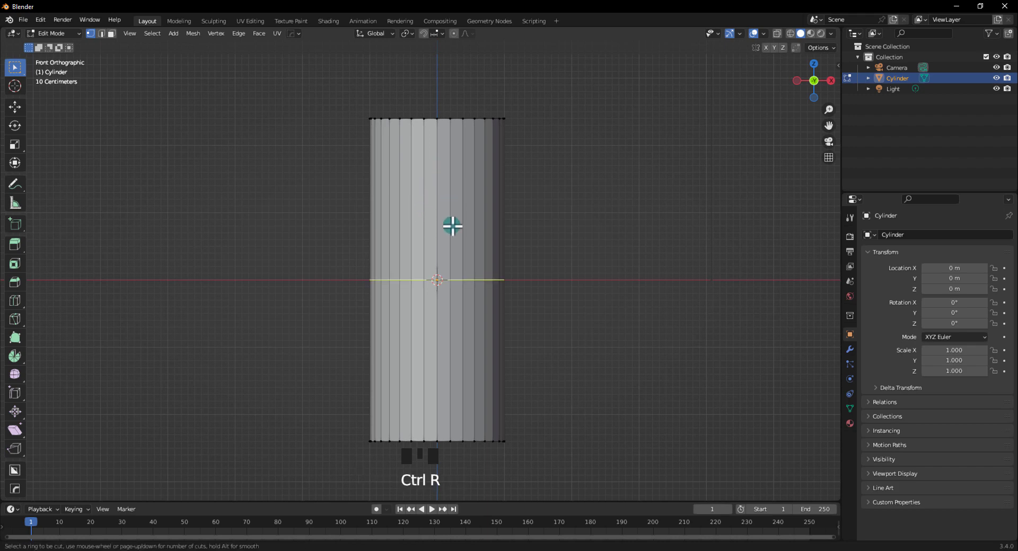
left_click(455, 258)
left_click_drag(454, 196, 466, 127)
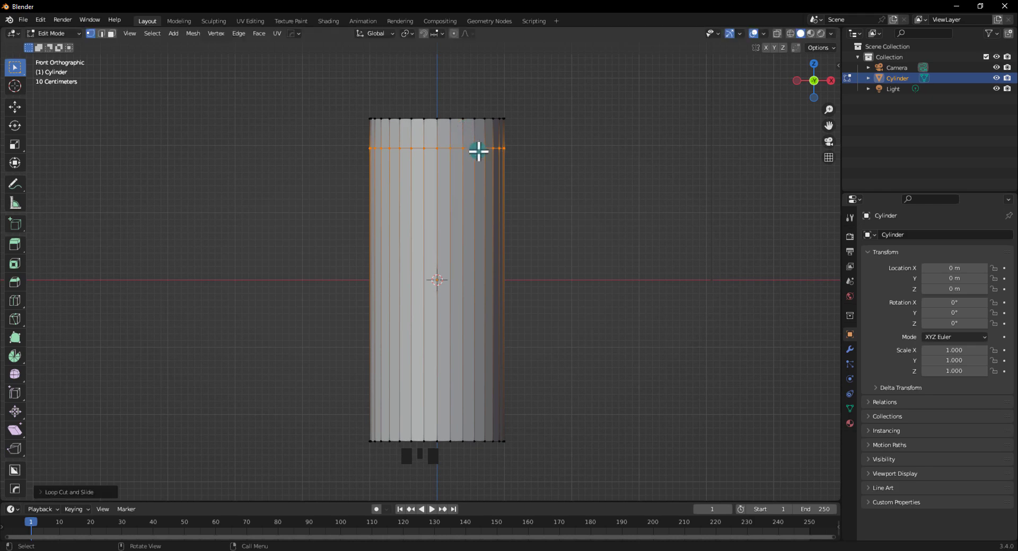
key("s")
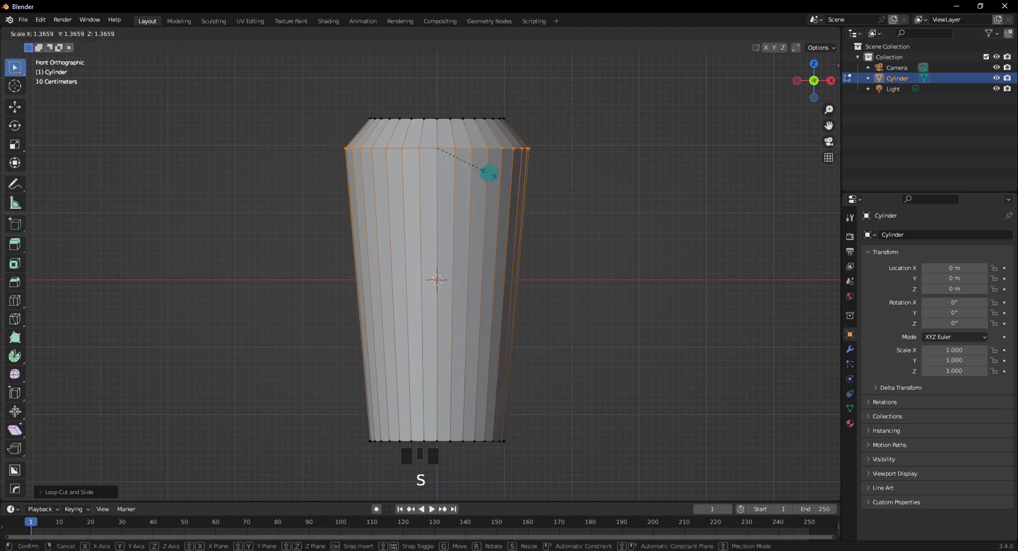
left_click(487, 172)
Add a horizontal loop cut near the cylinder's lower end and scale it outward by about 1.3 to match the upper loop
key("ctrl+r")
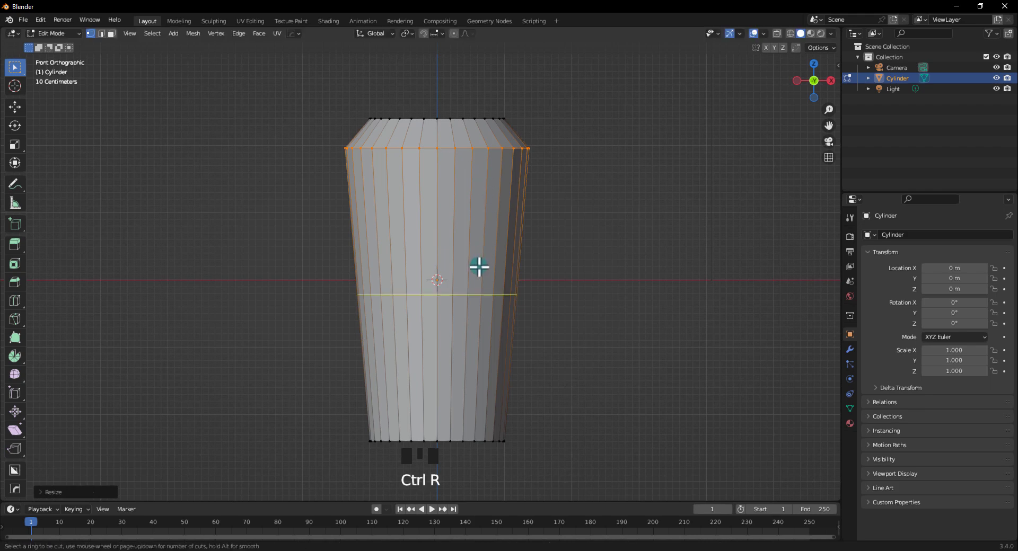
left_click(474, 328)
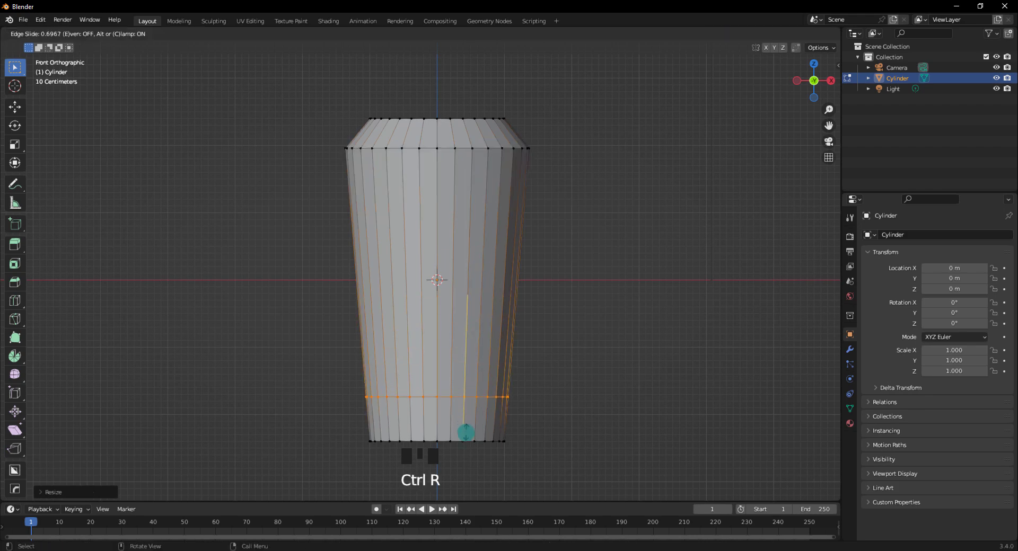
left_click(470, 446)
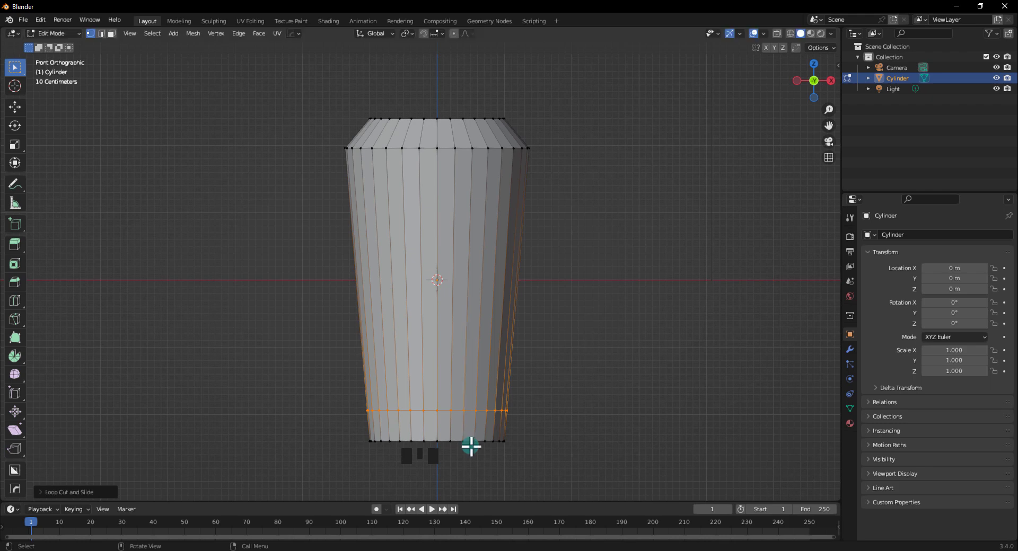
key("s")
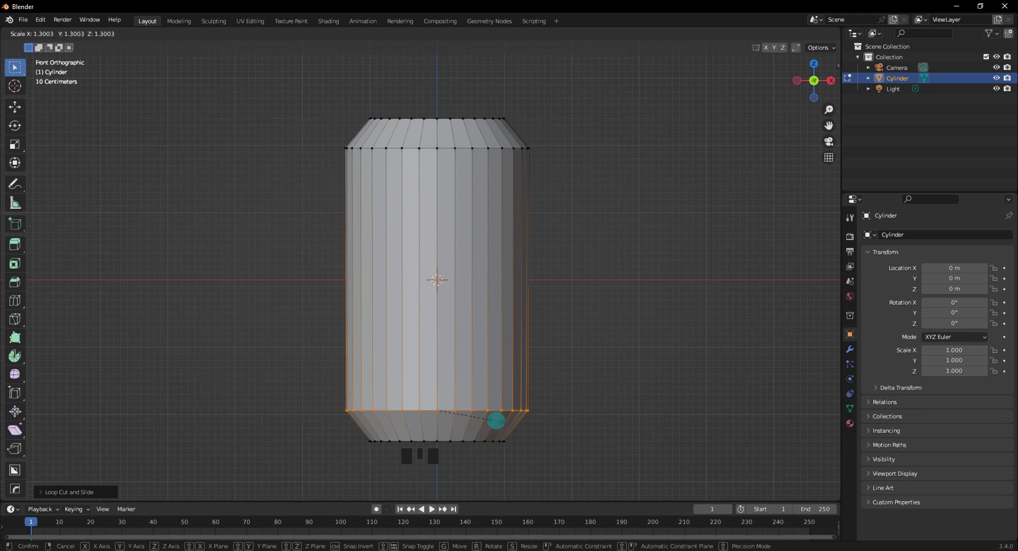
left_click(496, 420)
left_click(584, 356)
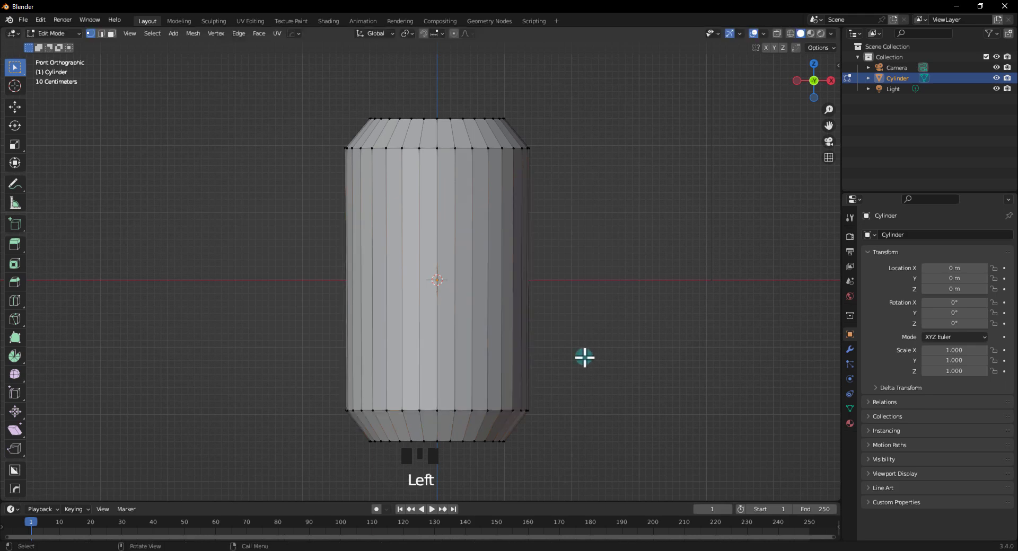
Delete the cylinder's flat top face to open the upper end
middle_click_drag(580, 345, 558, 379)
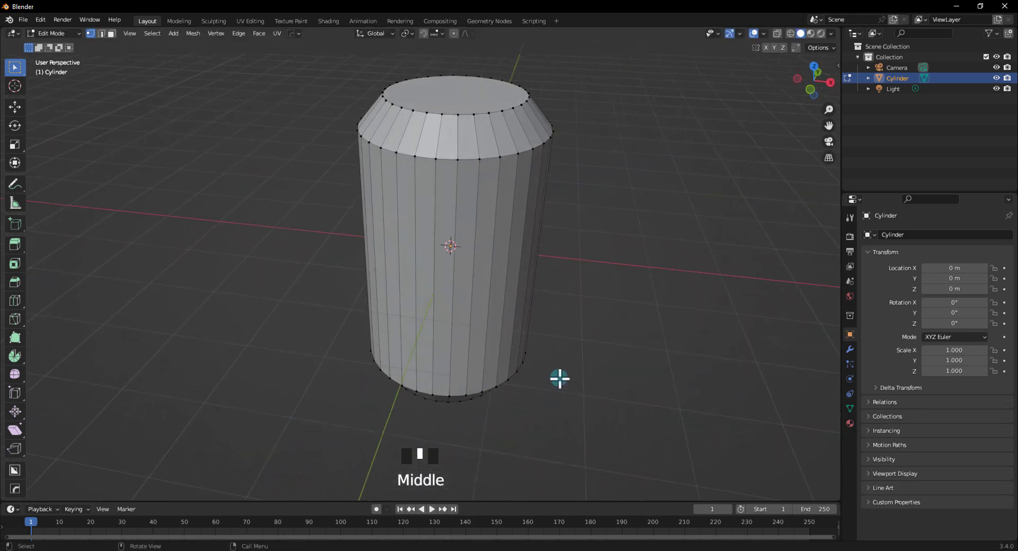
middle_click_drag(486, 259, 482, 300, "shift")
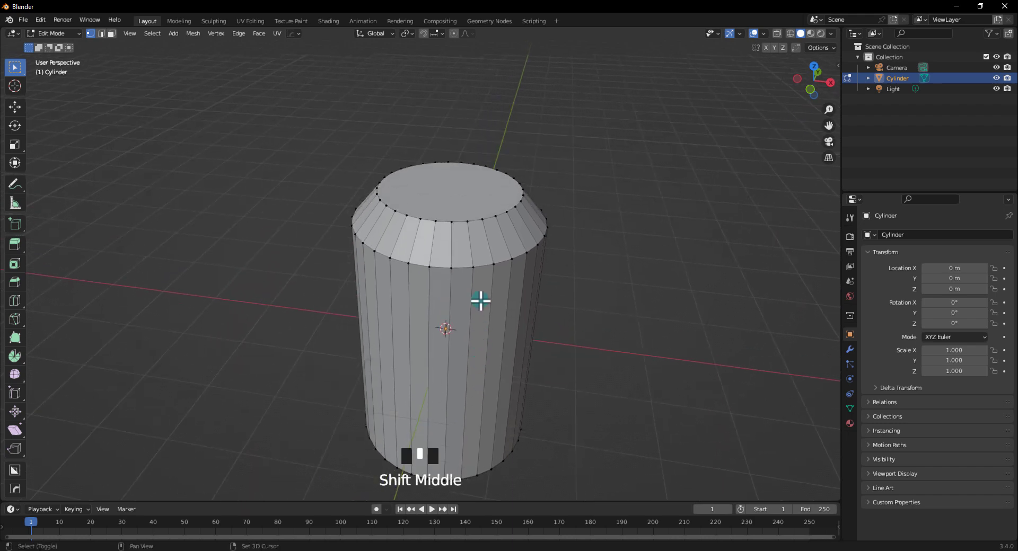
scroll(479, 250, "up", 4)
middle_click_drag(480, 238, 502, 219)
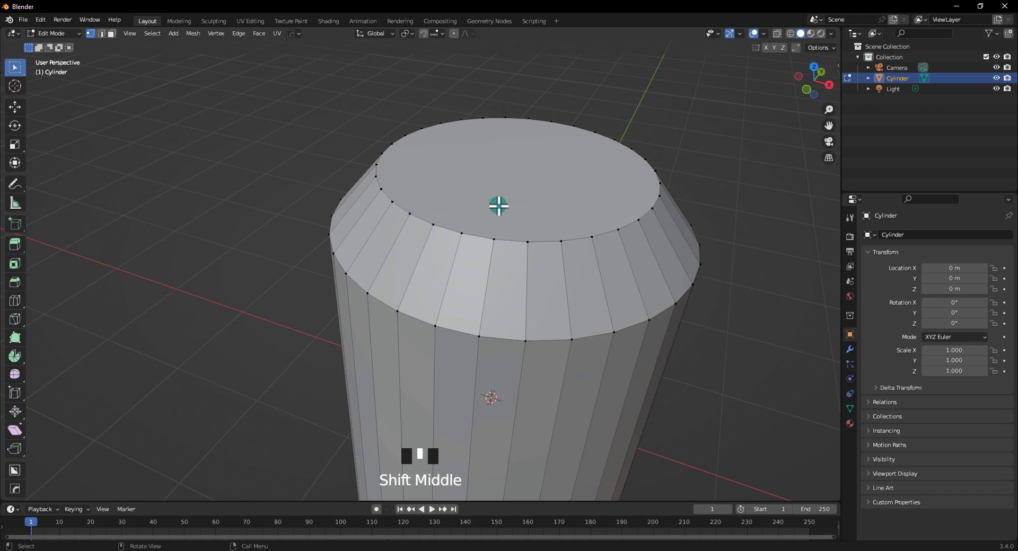
key("3")
left_click(498, 206)
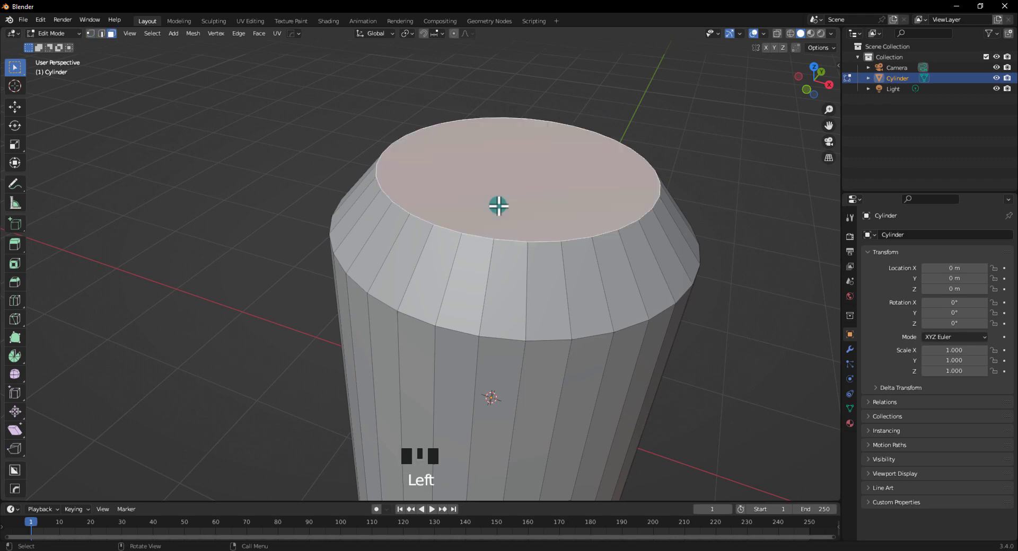
key("Delete")
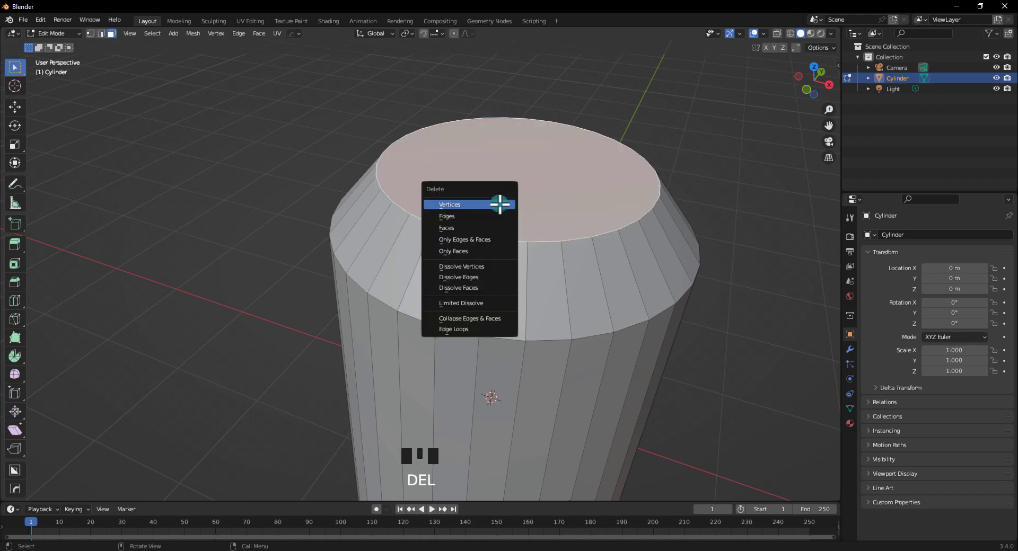
left_click(471, 230)
Extrude the open top rim's edge loop and scale it inward to about 0.3, leaving a small central hole
left_click(479, 237)
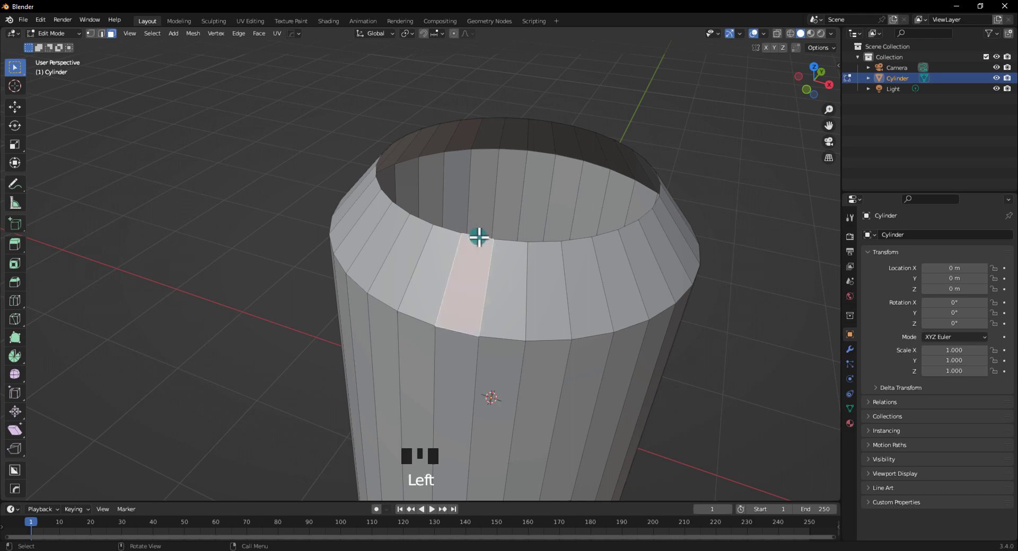
key("2")
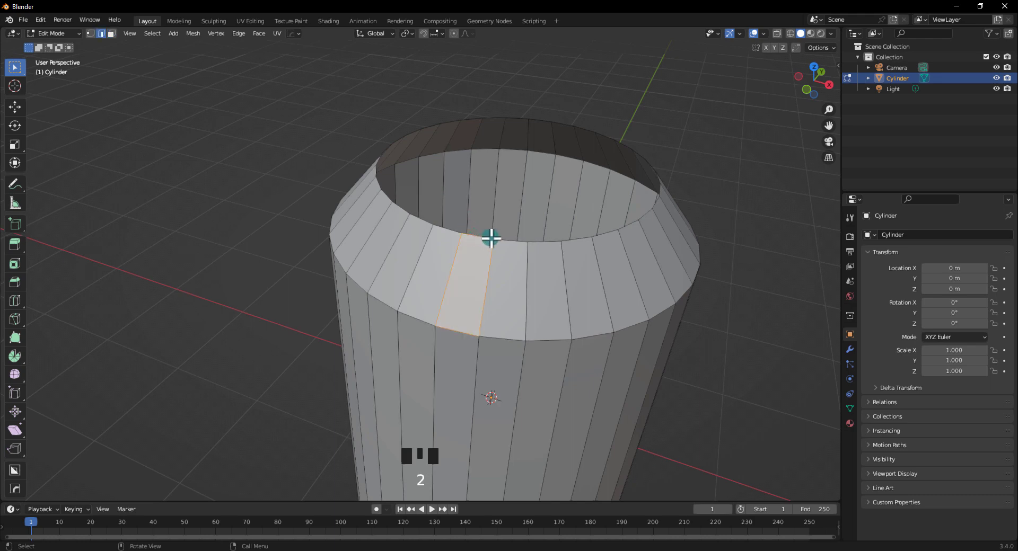
left_click(498, 239)
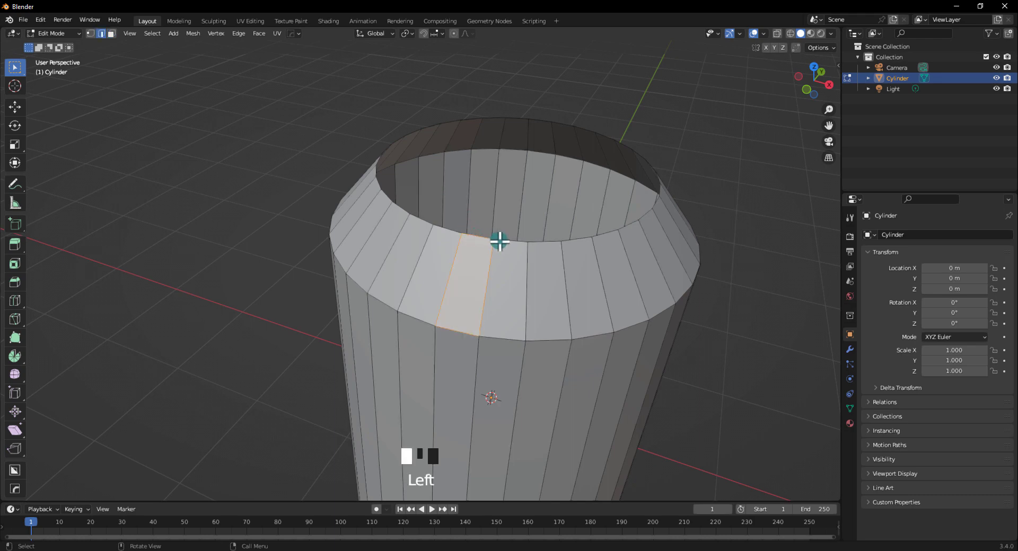
left_click(550, 242, "alt")
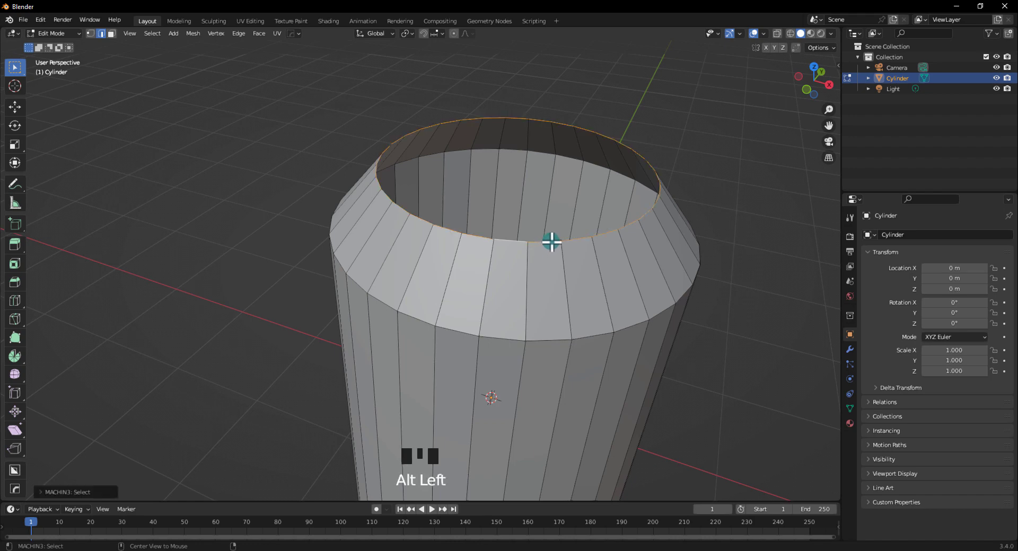
key("e")
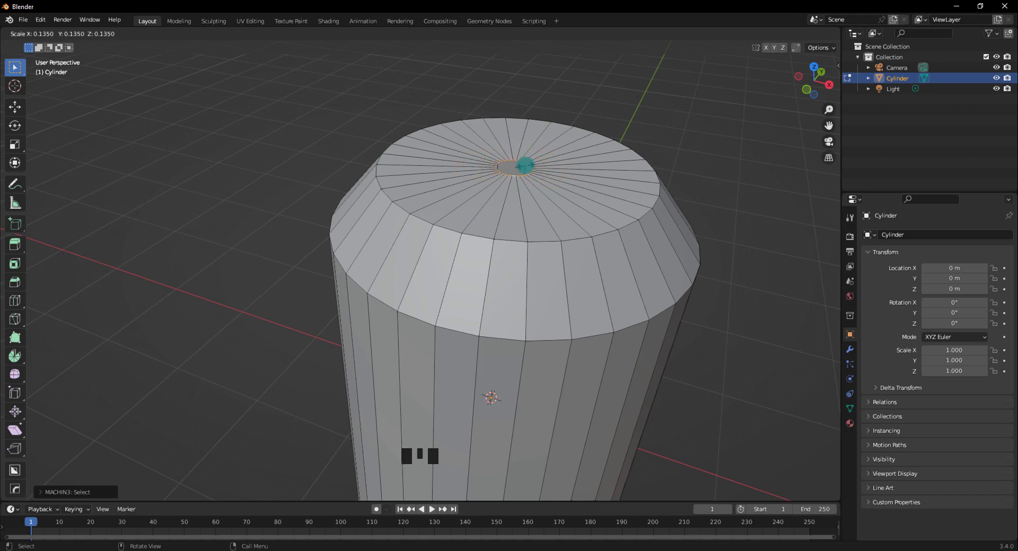
left_click(534, 181)
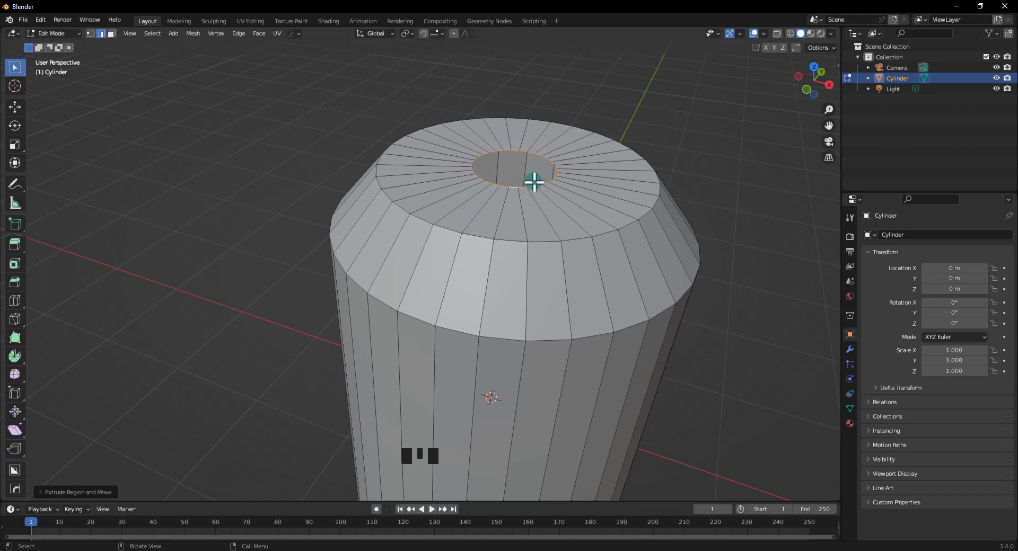
left_click(768, 271)
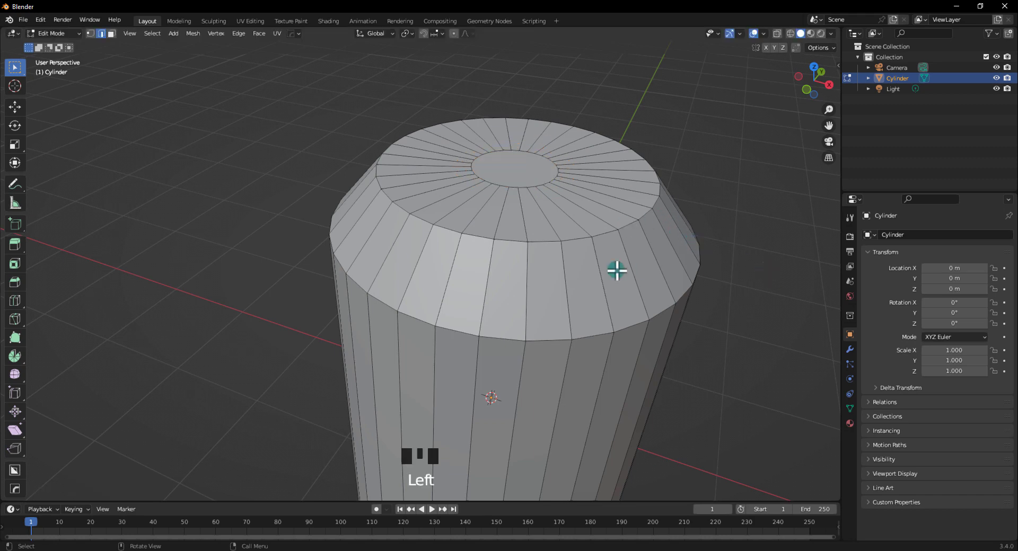
Add a loop cut around the upper slanted band and slide it up close to the top rim
middle_click_drag(617, 271, 583, 271)
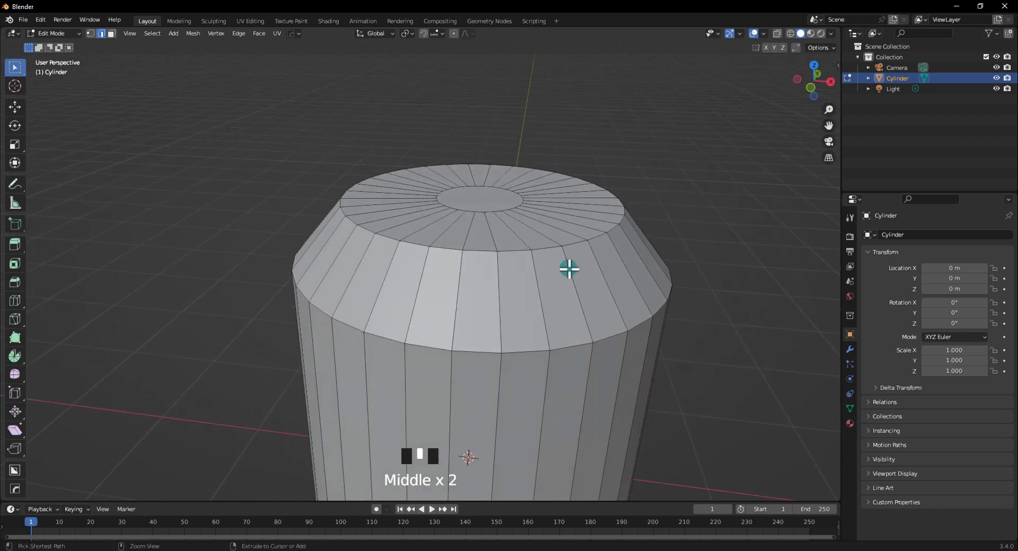
key("ctrl+r")
left_click(569, 270)
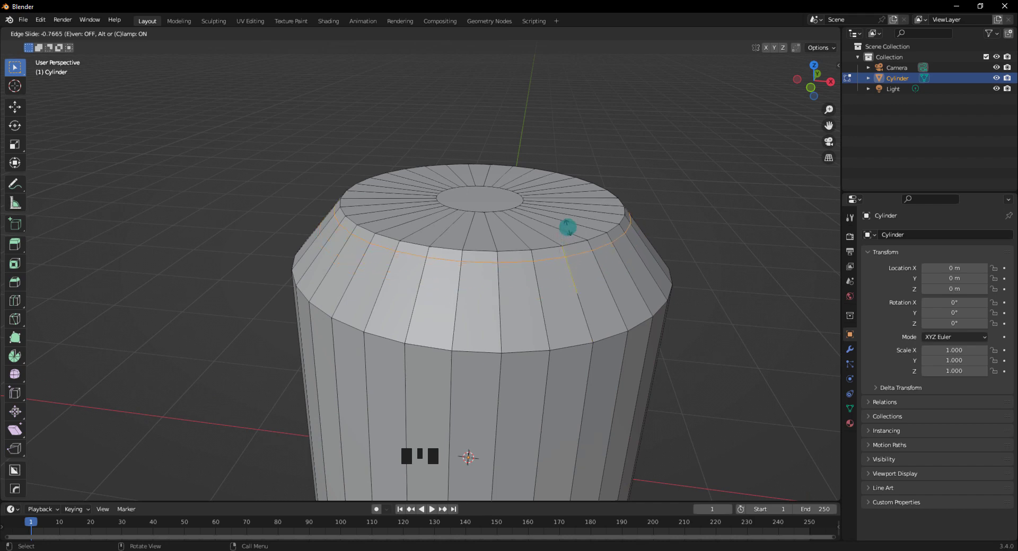
left_click(650, 224)
Add a second loop cut around the upper slanted band and slide it up by about 0.85, just below the existing upper loop
scroll(618, 270, "up", 4)
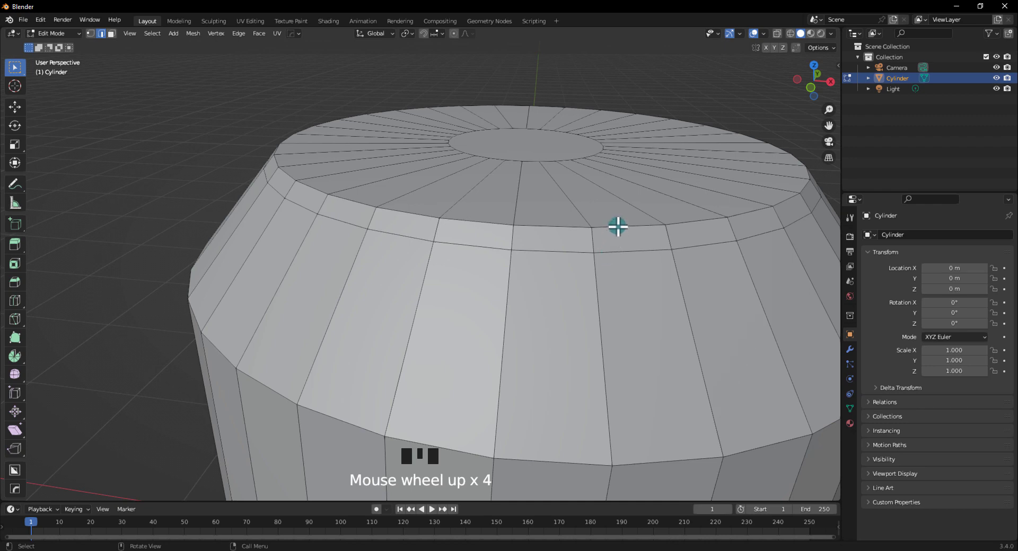
key("ctrl+r")
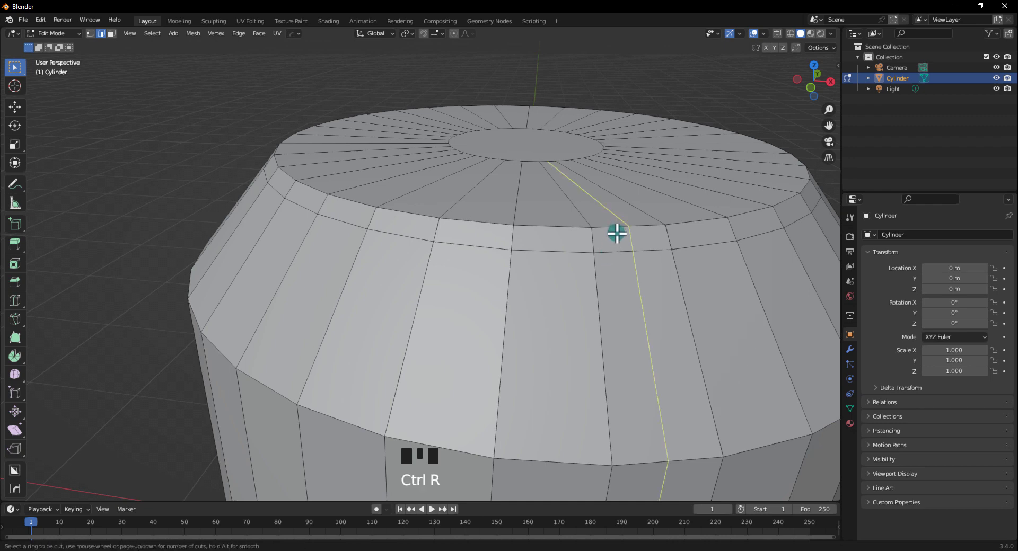
left_click(597, 351)
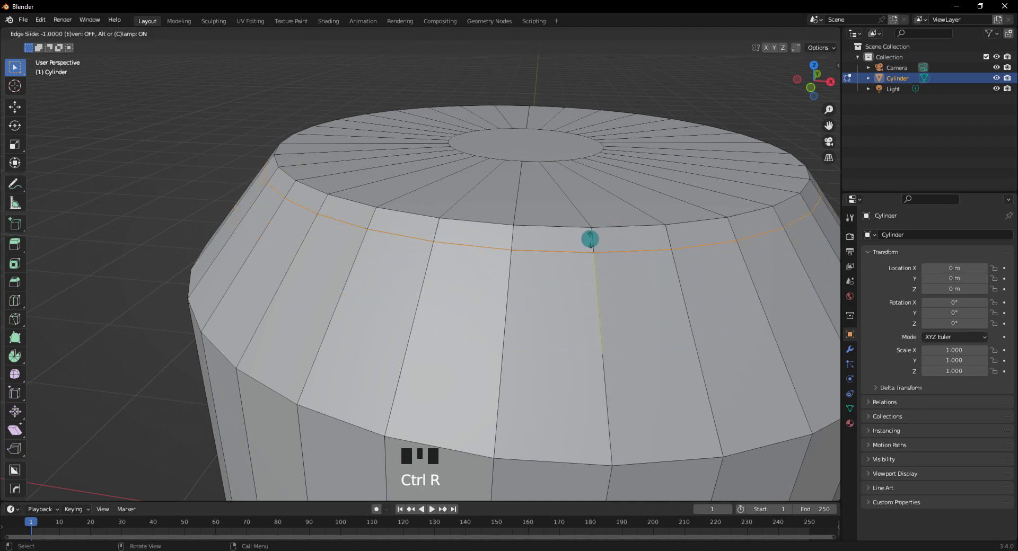
left_click(592, 258)
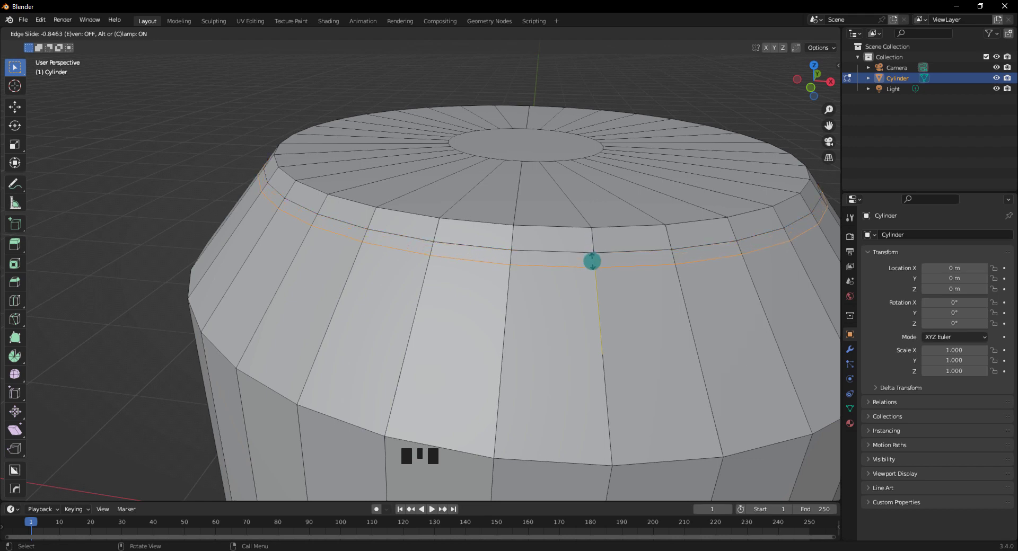
left_click(606, 241)
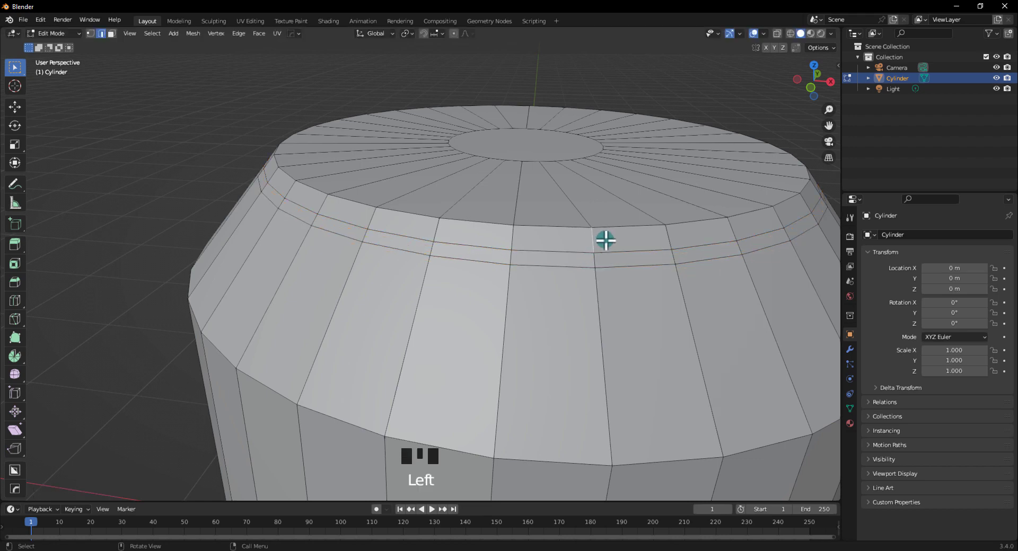
Add a centred loop cut in the narrow band between the top rim and the first supporting loop
key("ctrl+r")
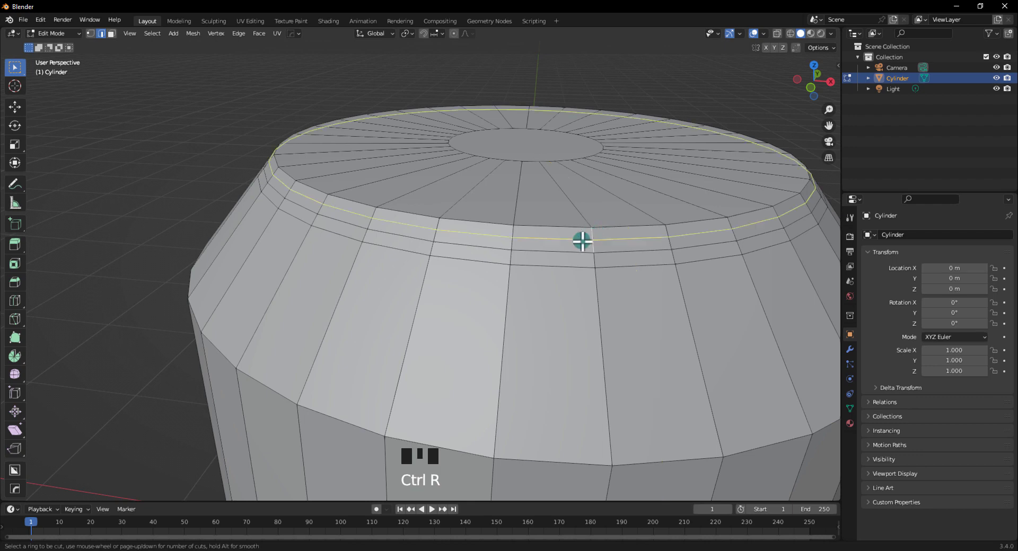
left_click(594, 240)
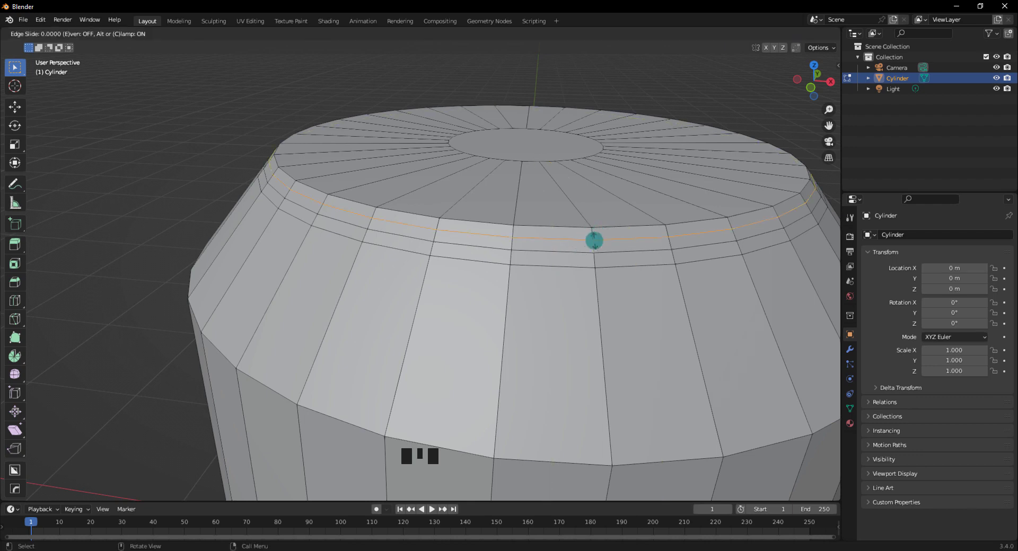
left_click(594, 242)
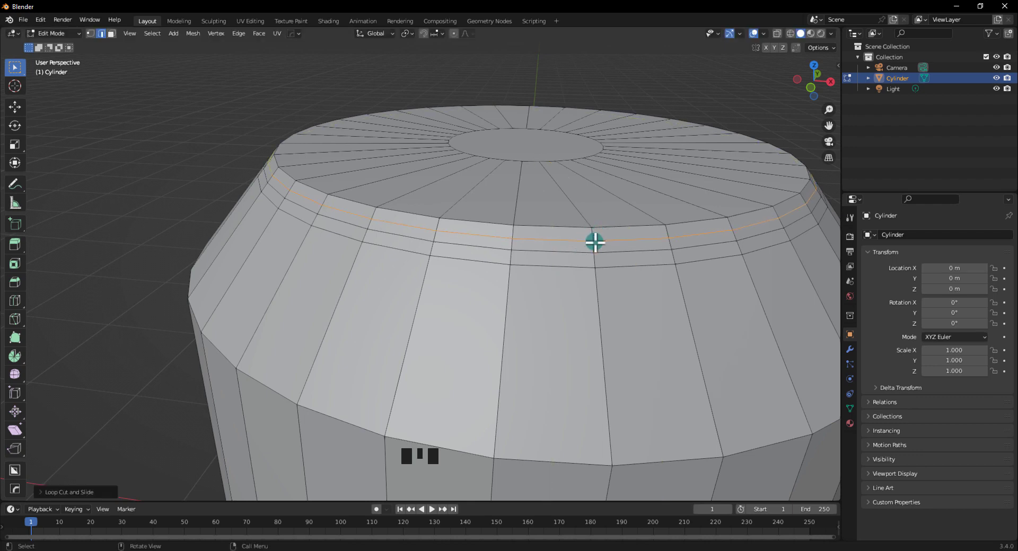
Select the top rim's edge loop and slide it slightly down toward the loop beneath it
left_click(633, 227)
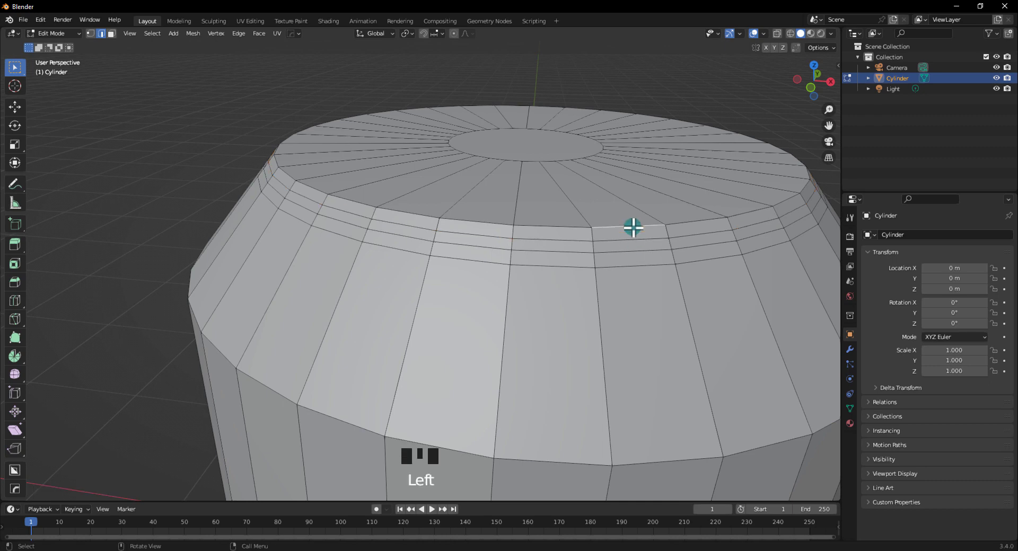
left_click(684, 224, "alt")
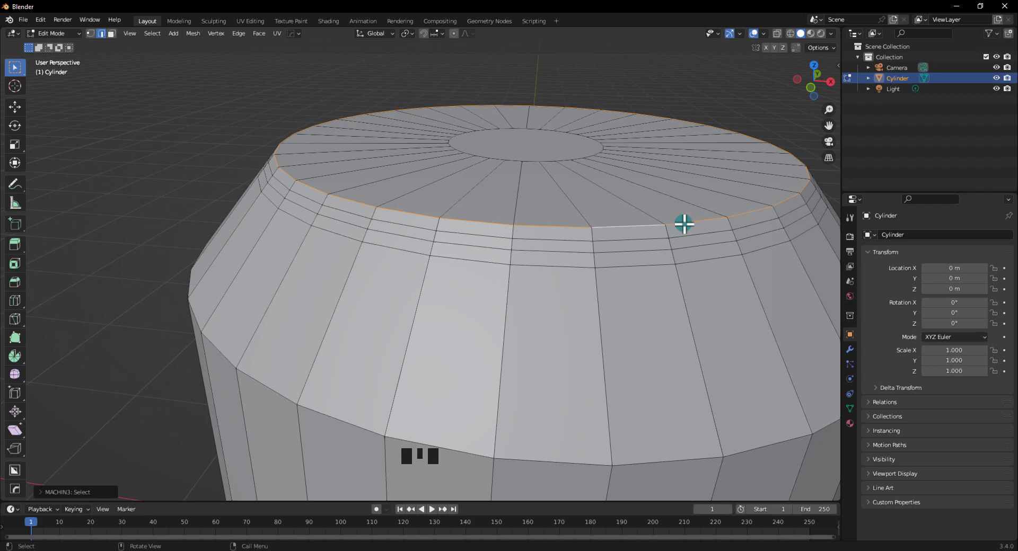
key("g")
key("g")
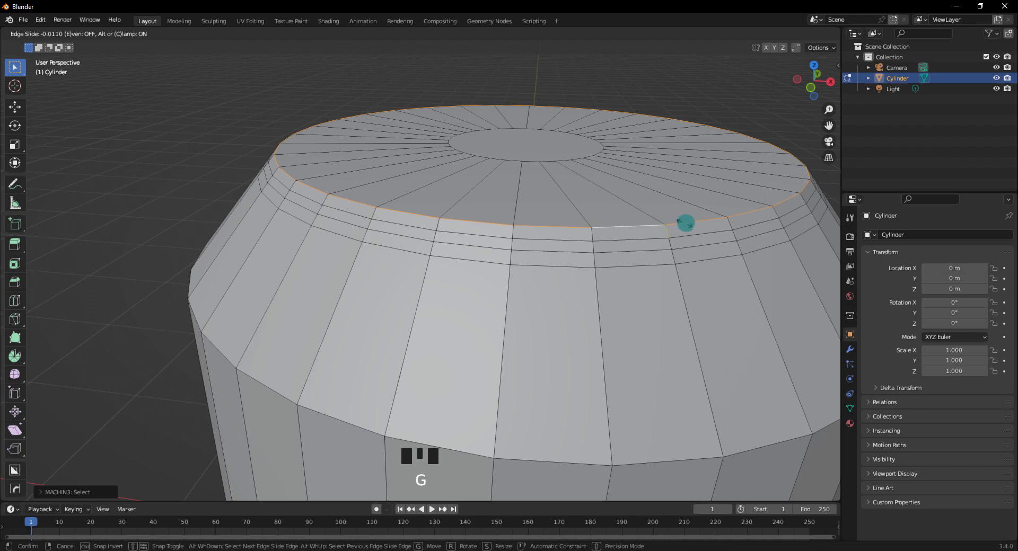
left_click(724, 219)
left_click(223, 164)
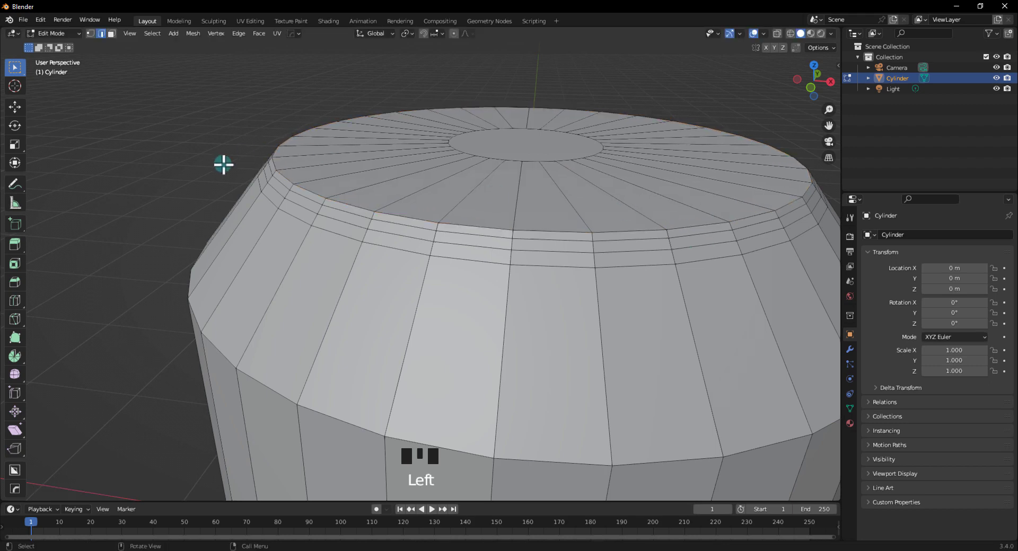
Add a circular loop cut across the top surface and slide it outward close to the rim
middle_click_drag(223, 165, 269, 163)
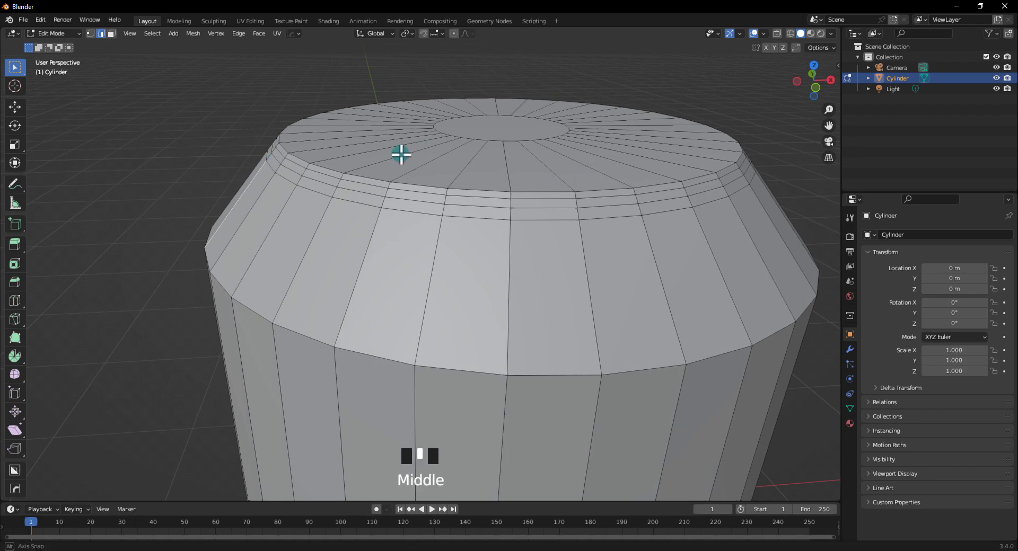
middle_click_drag(400, 155, 379, 164)
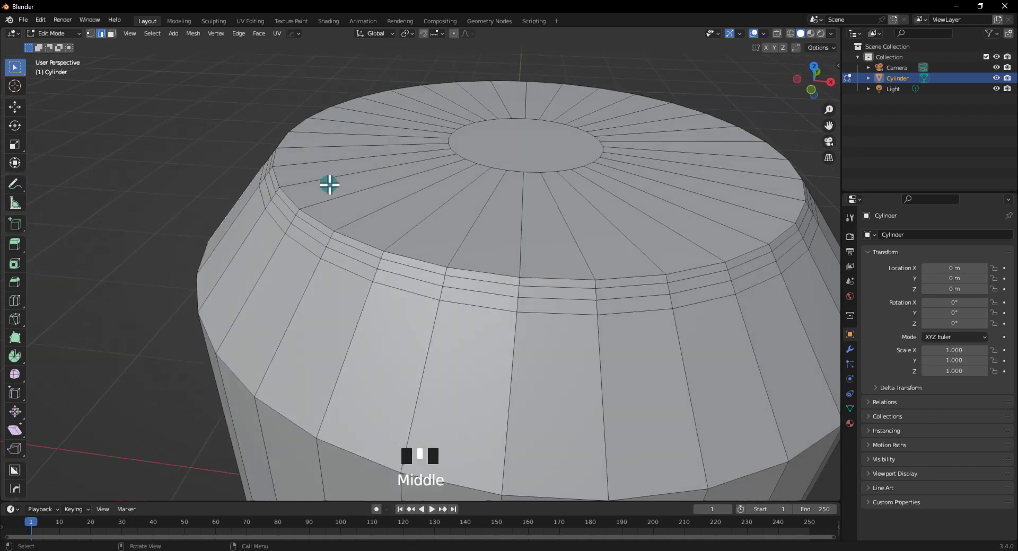
key("ctrl+r")
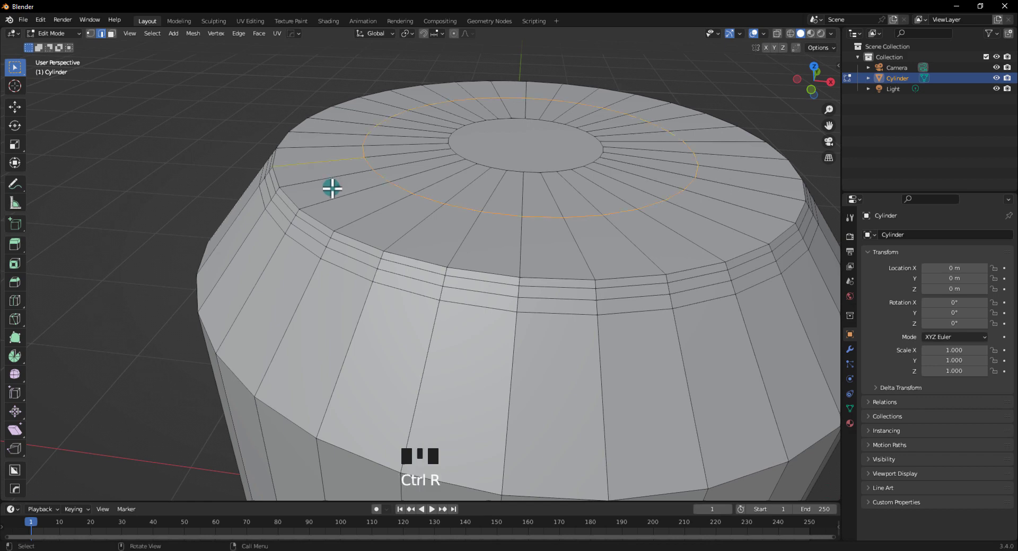
left_click(330, 186)
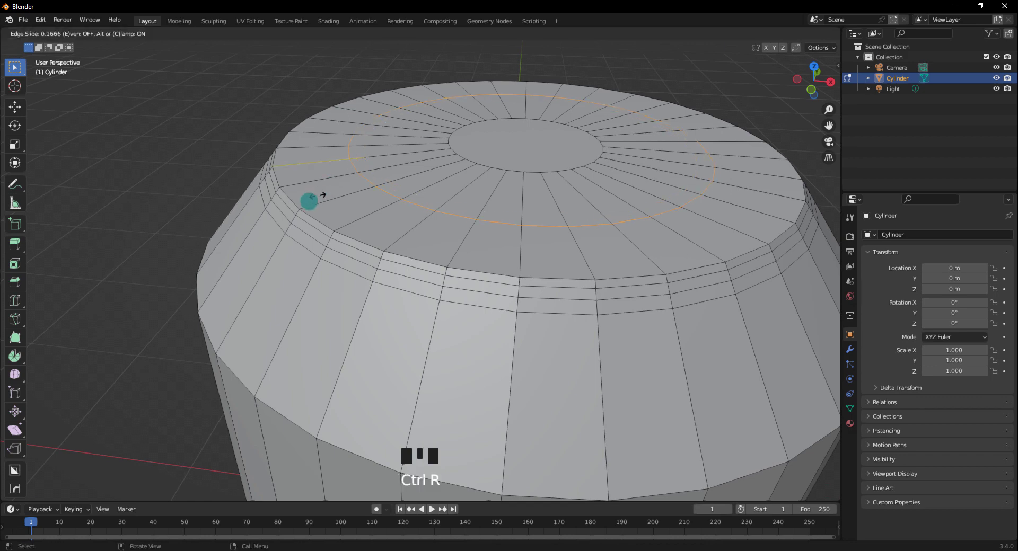
left_click(260, 245)
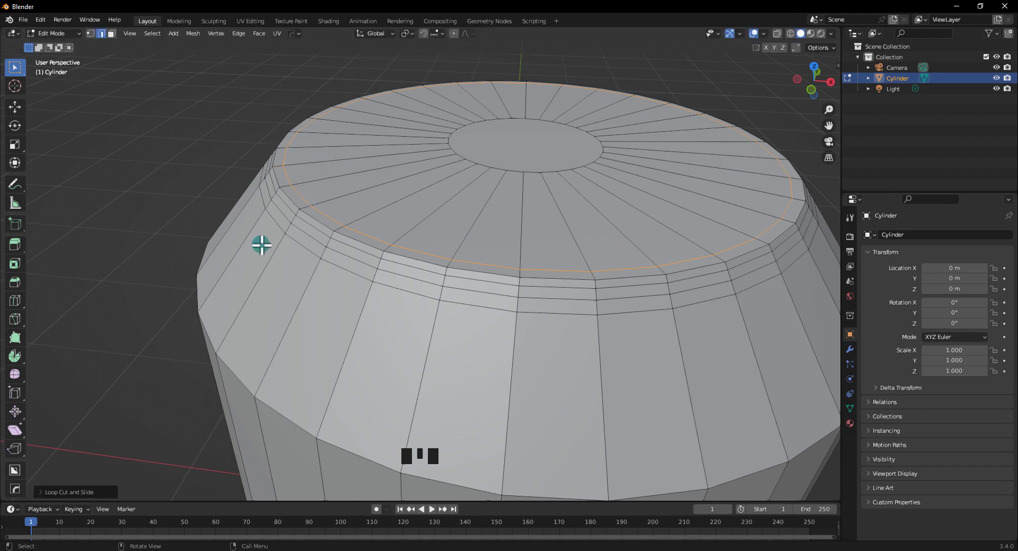
Select the ring of top faces inside the rim and move it down about 0.016 m along Z to recess the lid
key("3")
left_click(314, 187)
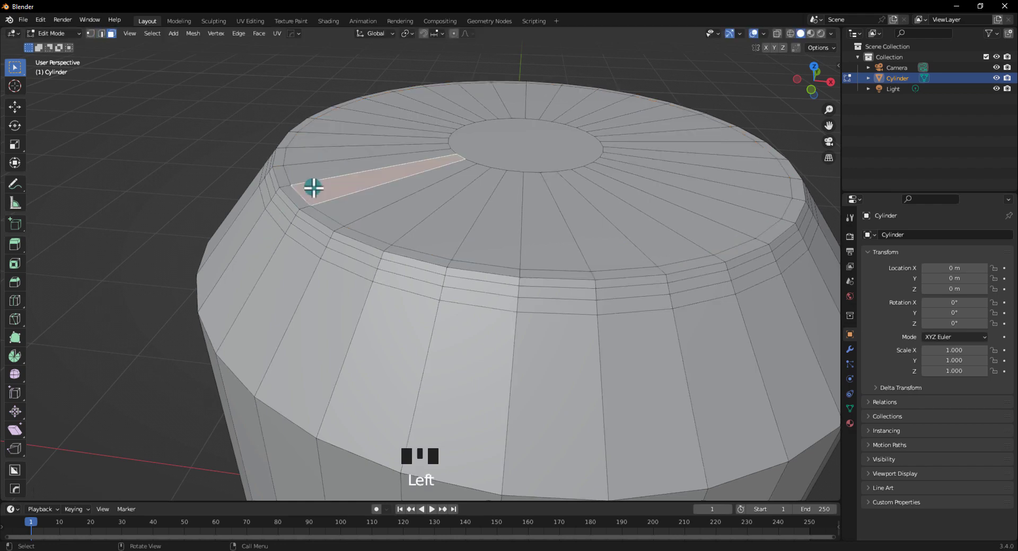
left_click(336, 205, "alt")
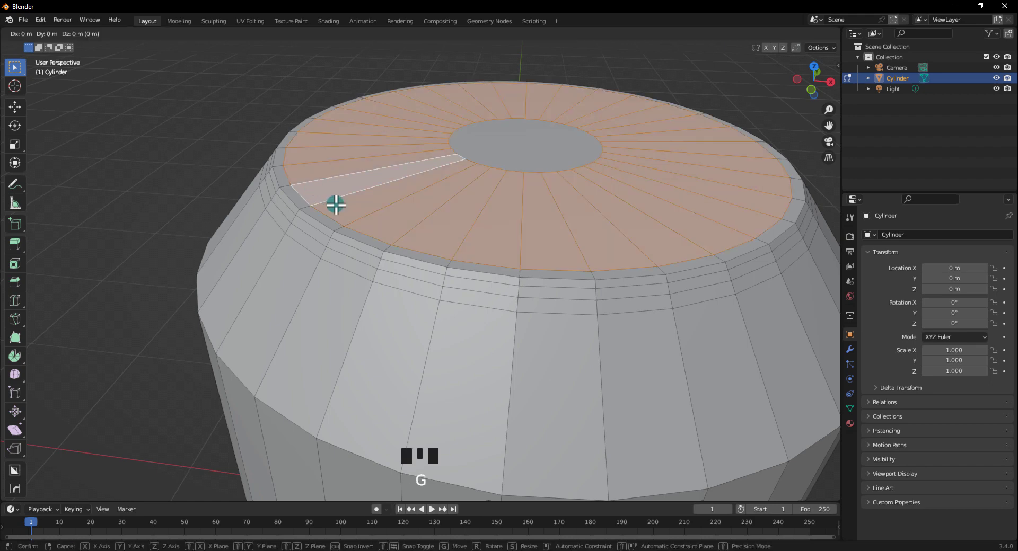
key("z")
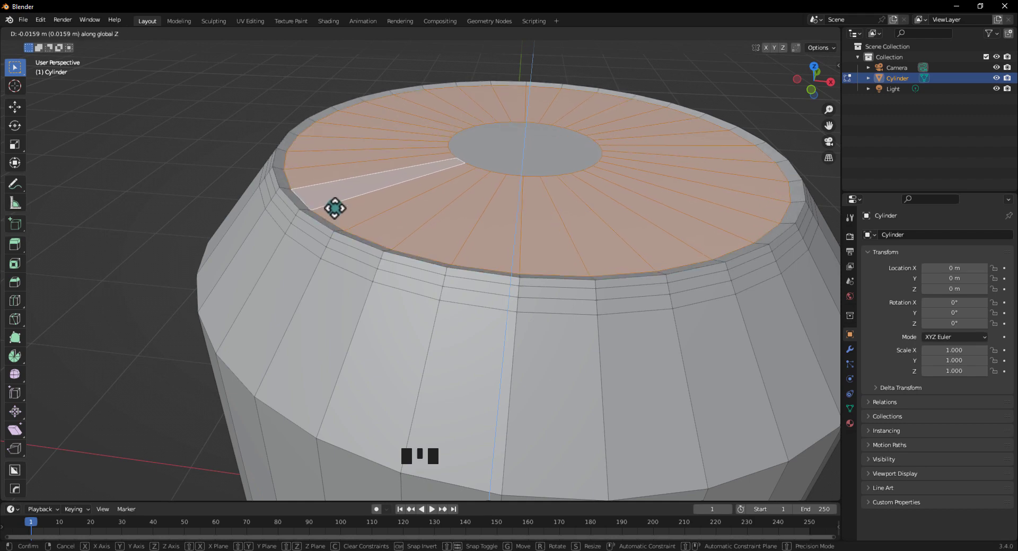
left_click(334, 208)
left_click(214, 155)
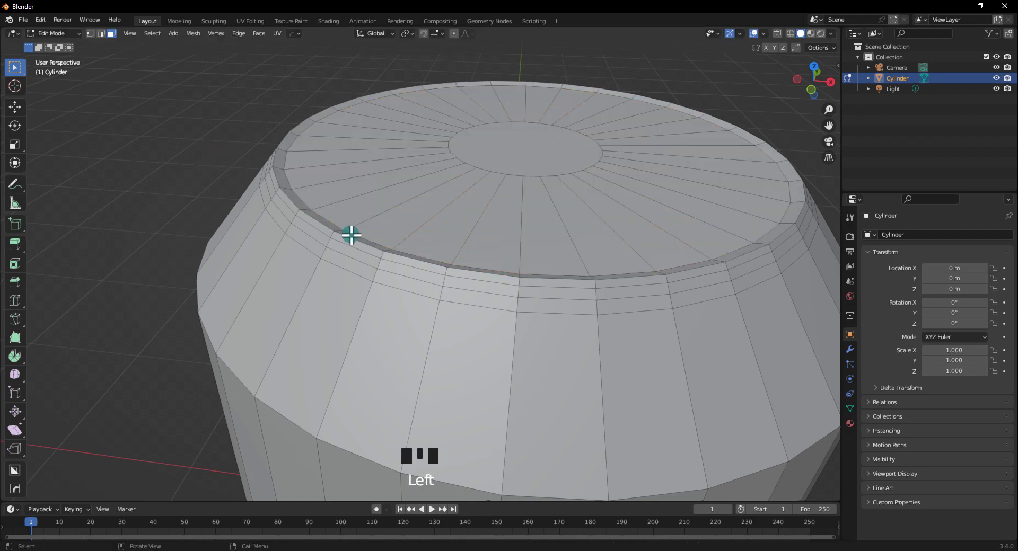
Select the outer rim's edge loop and slide it inward by about 0.4 to narrow the lip around the recess
mouse_move(350, 234)
middle_mouse_down()
mouse_move(307, 223)
mouse_move(348, 227)
middle_mouse_up()
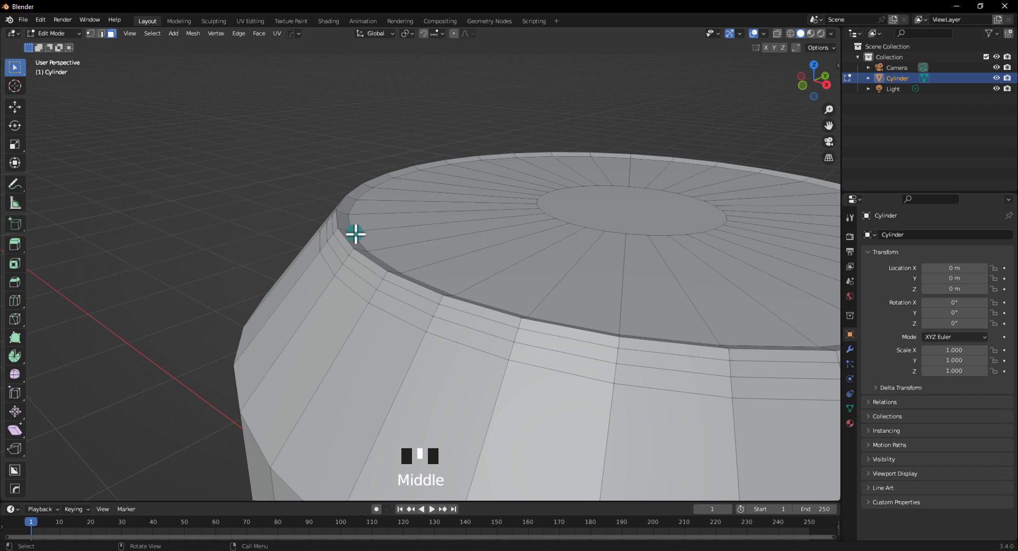
scroll(355, 234, "up", 4)
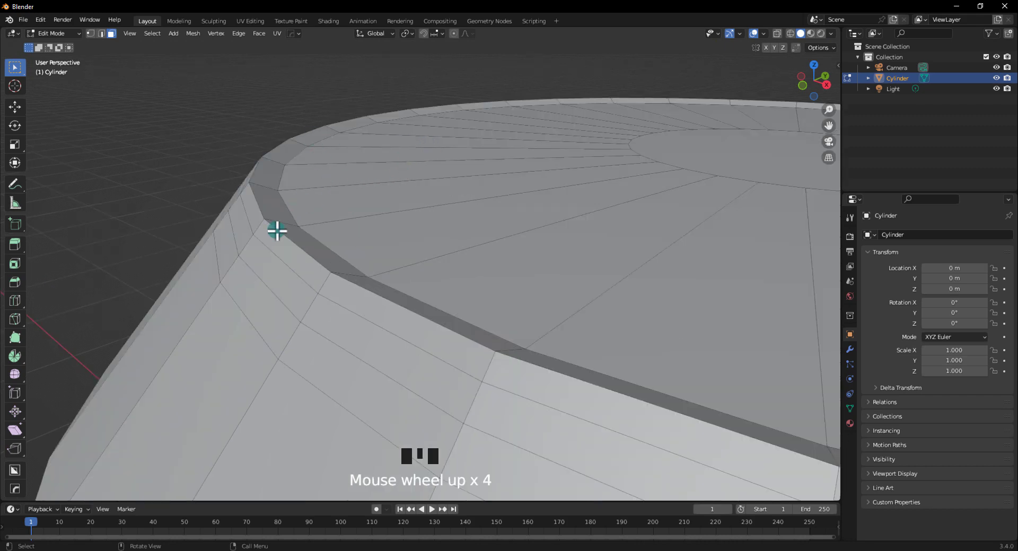
left_click(255, 196)
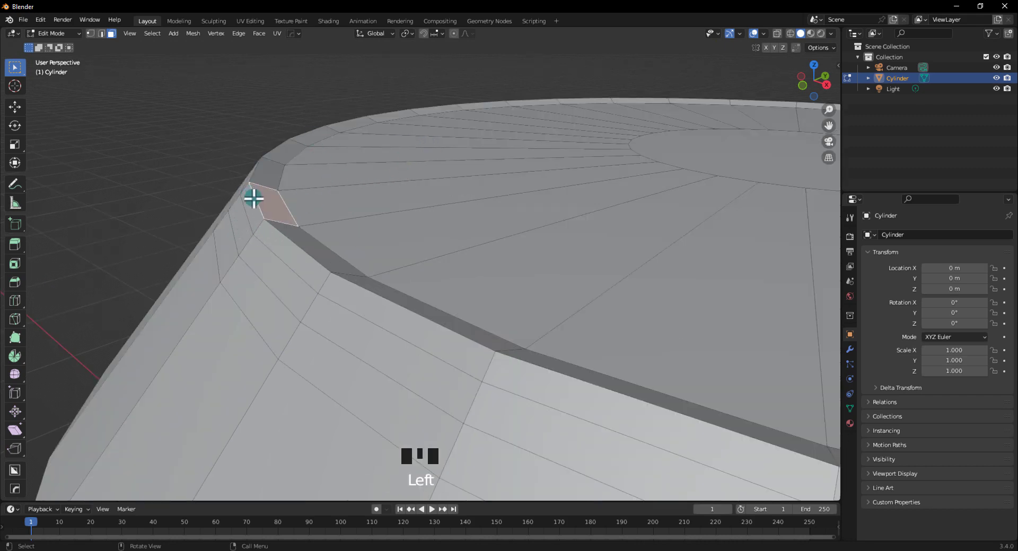
key("2")
left_click(255, 196)
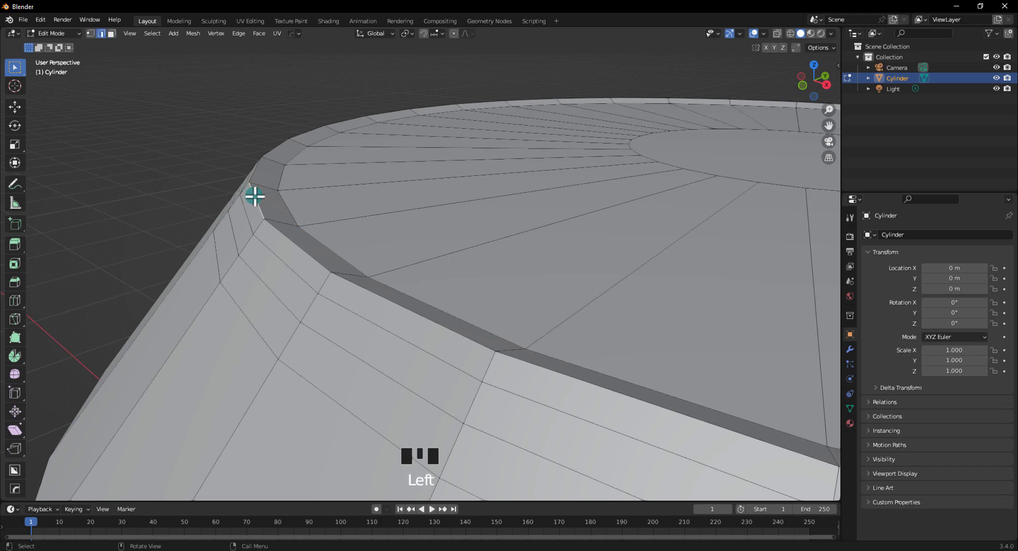
left_click(281, 233, "alt")
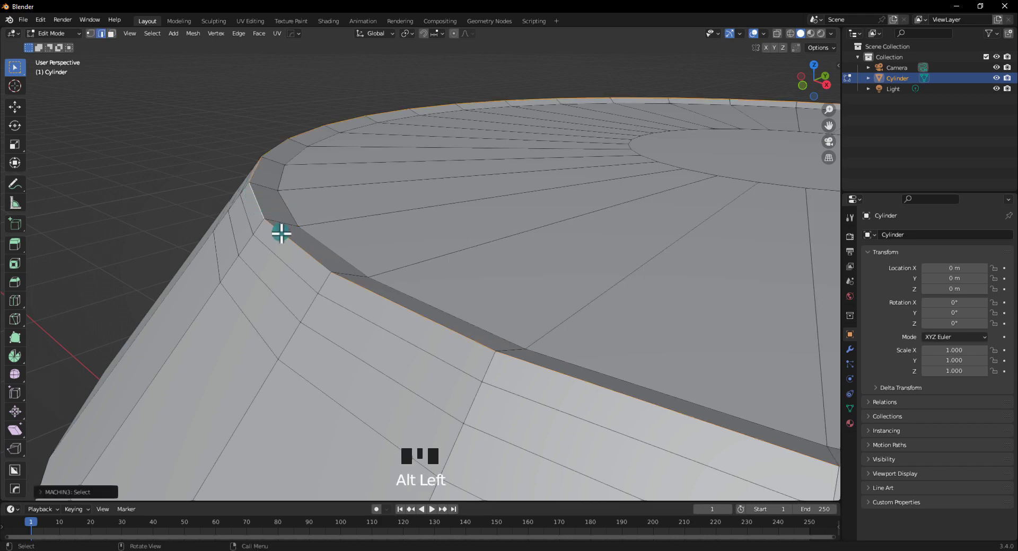
key("g")
key("g")
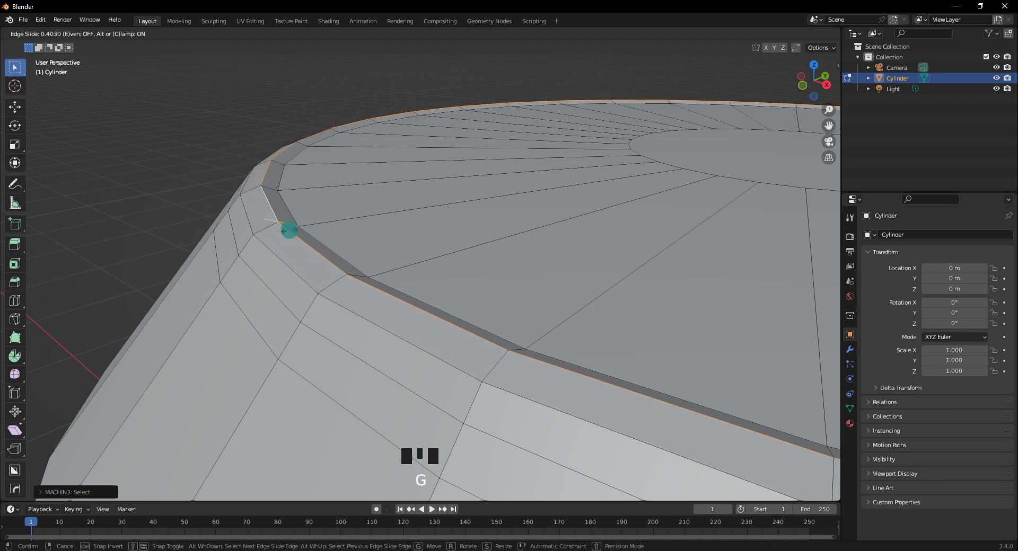
left_click(288, 231)
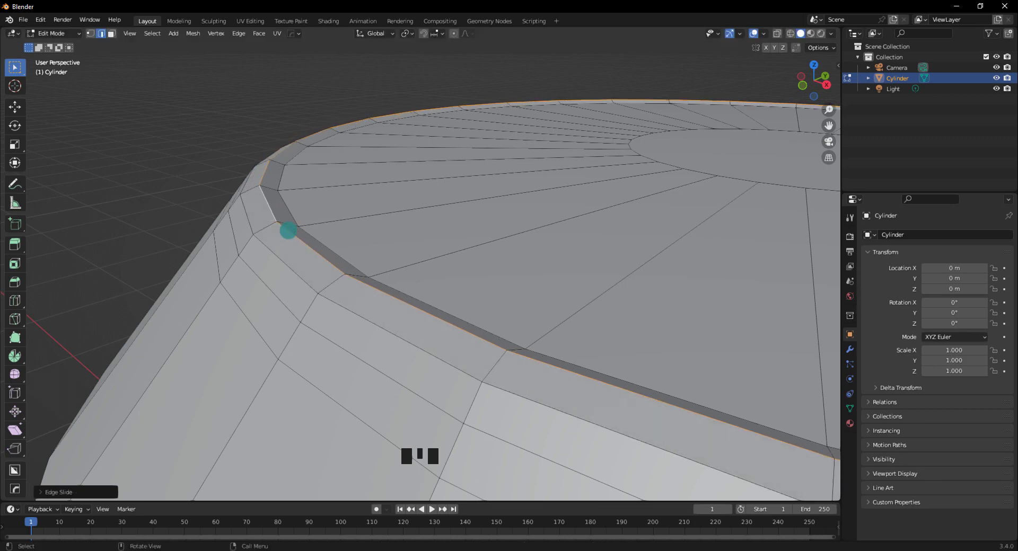
left_click(260, 158)
Return the can to Object Mode and apply Shade Smooth to it
scroll(285, 171, "down", 8)
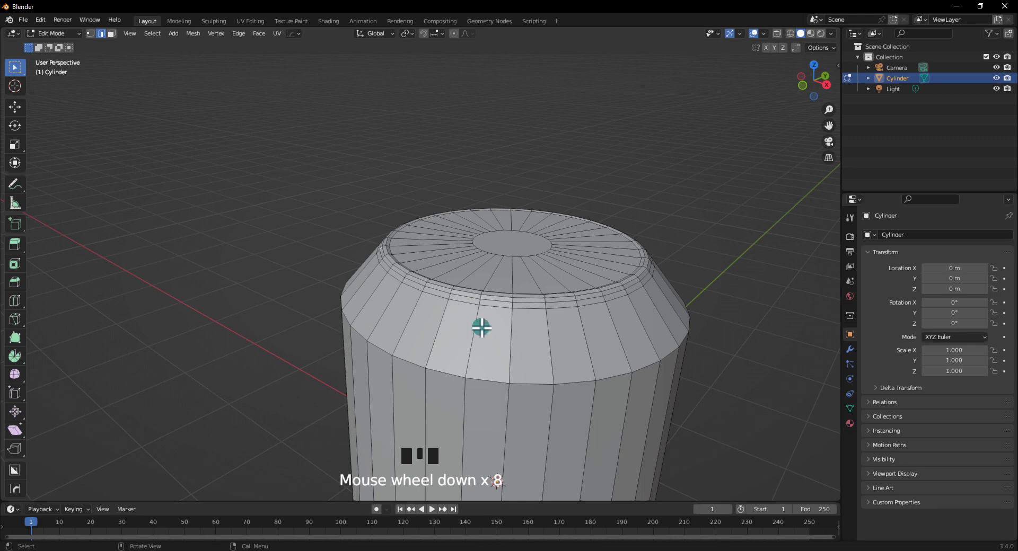
middle_click_drag(482, 325, 491, 312)
key("Tab")
middle_click_drag(427, 290, 466, 316)
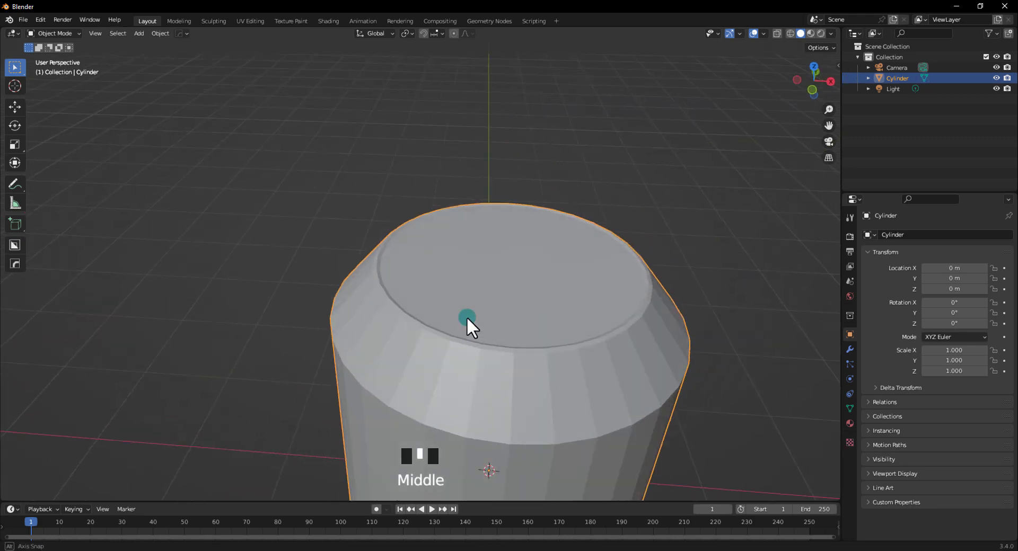
right_click_drag(460, 306, 453, 304)
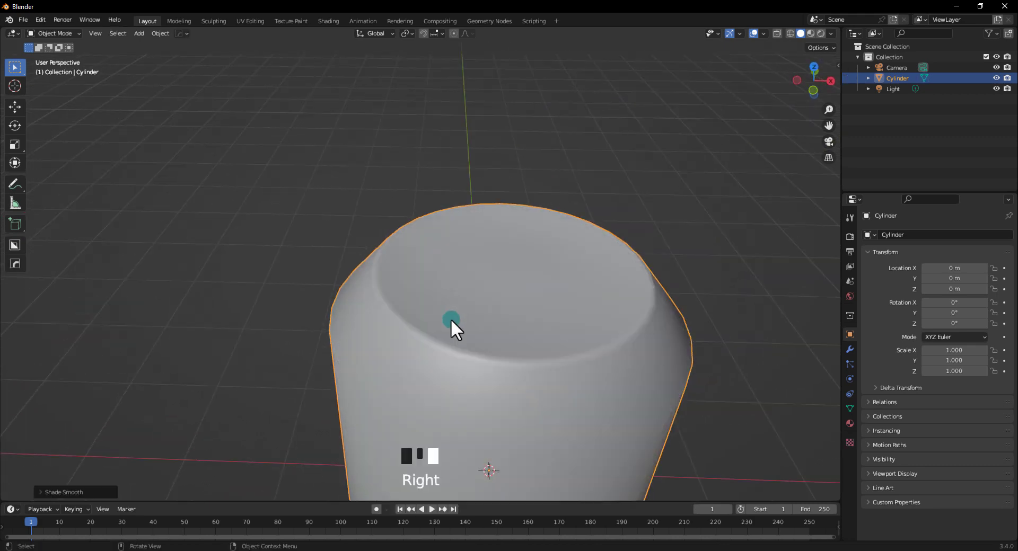
middle_click_drag(450, 319, 348, 294)
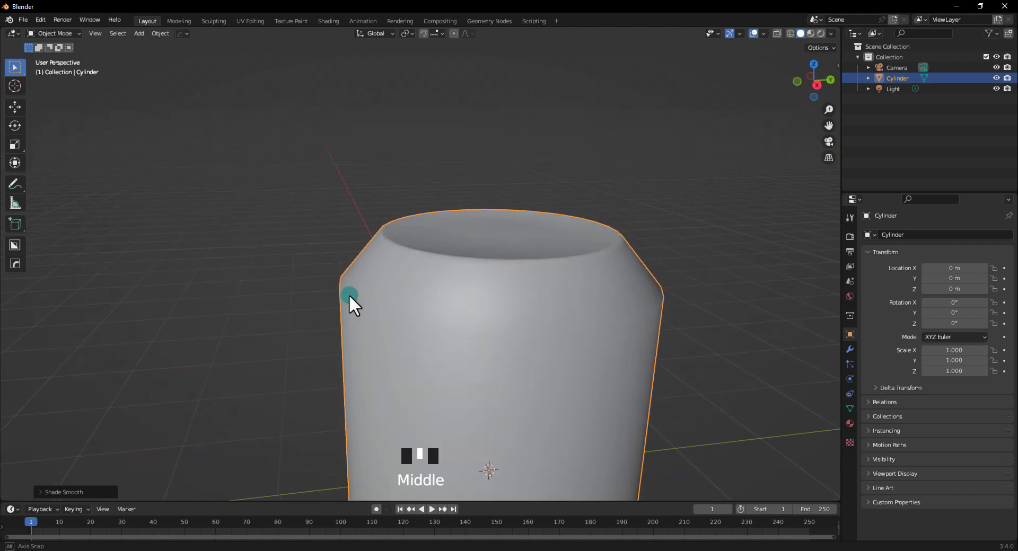
Enable Auto Smooth at 30° in the can's mesh normals settings and view the whole can
left_click(851, 407)
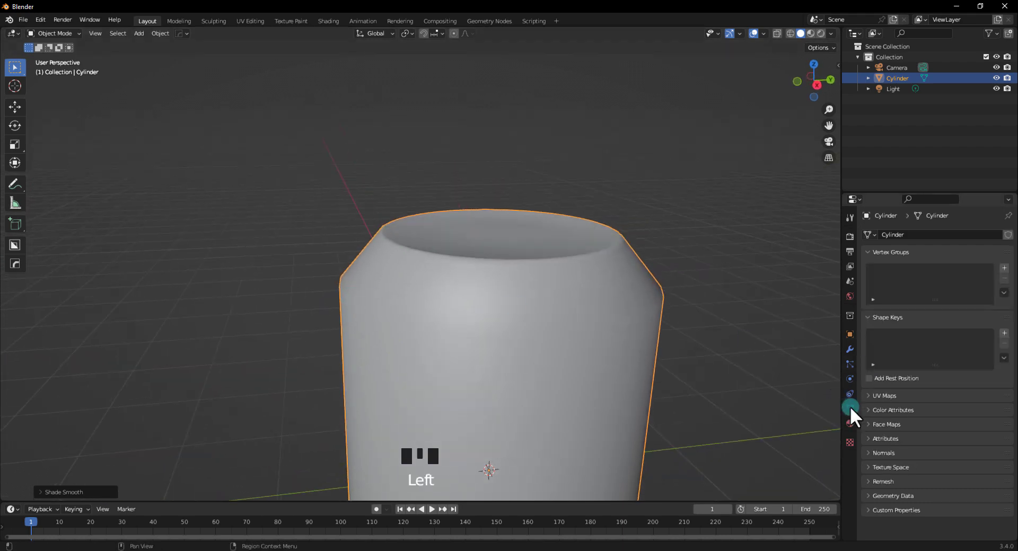
left_click(866, 451)
left_click(924, 468)
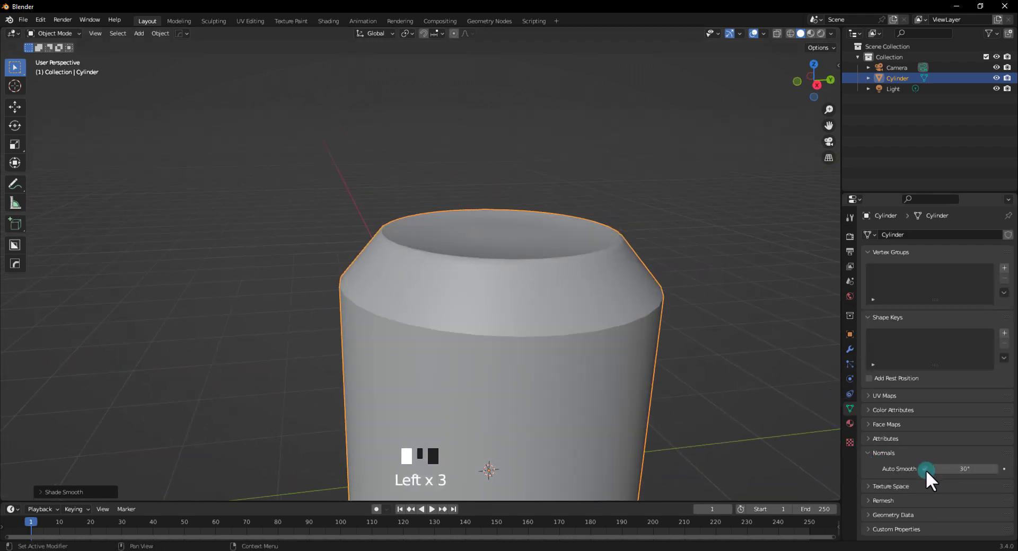
left_click(804, 405)
mouse_move(632, 334)
middle_mouse_down()
mouse_move(536, 326)
mouse_move(597, 341)
middle_mouse_up()
middle_click_drag(445, 212, 410, 184, "shift")
scroll(415, 173, "down", 4)
left_click(421, 242)
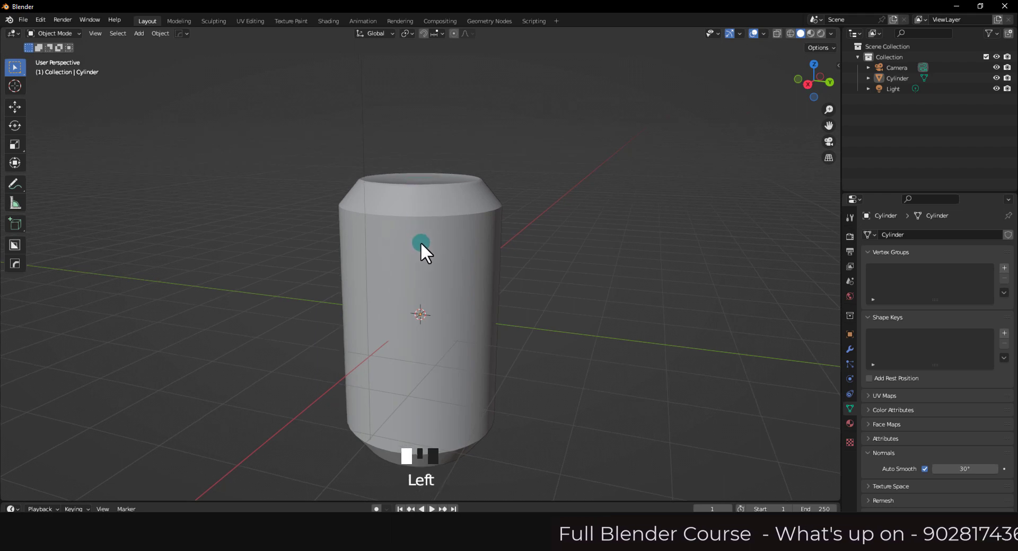
Move the whole can straight up along Z until its base sits just above the ground grid
scroll(422, 247, "down", 4)
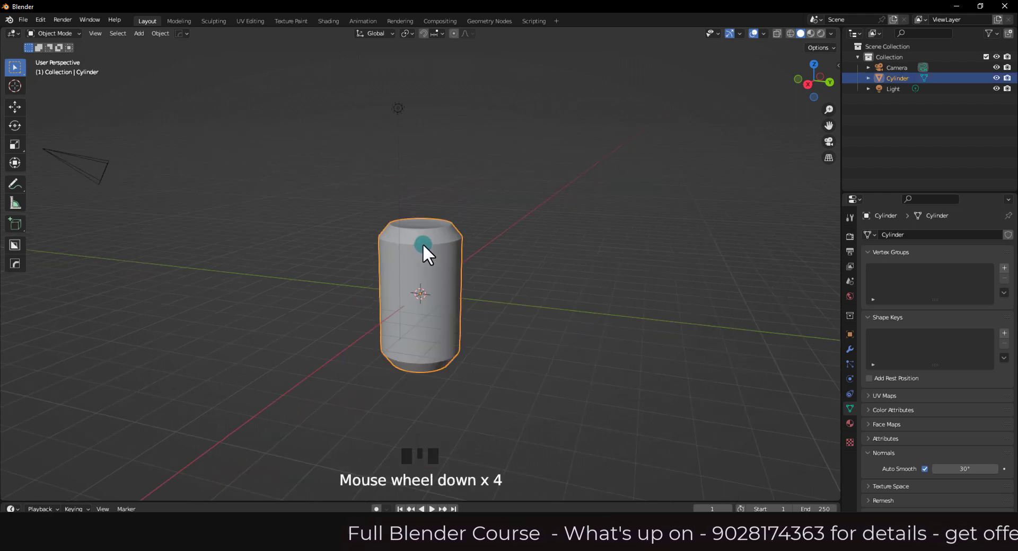
key("g")
key("z")
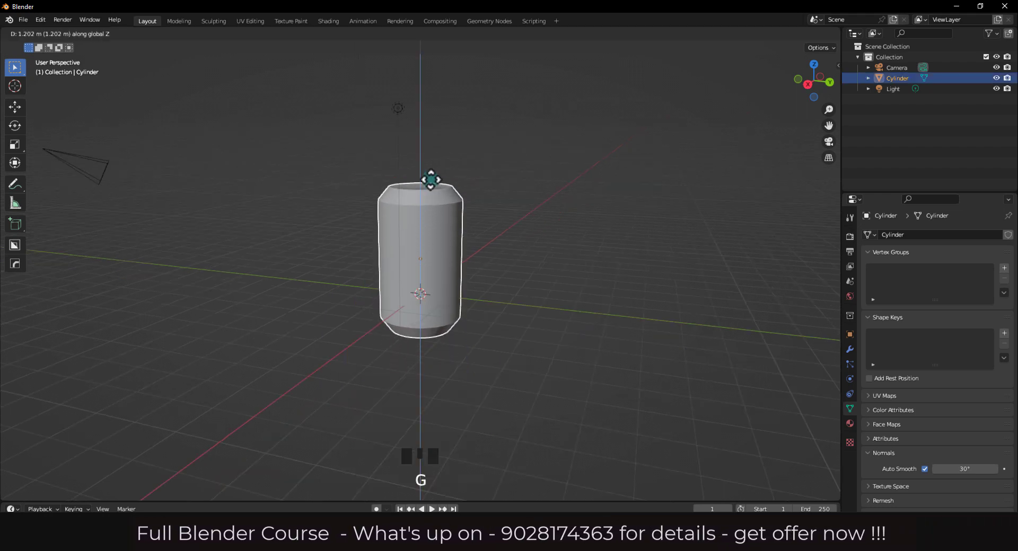
left_click(434, 145)
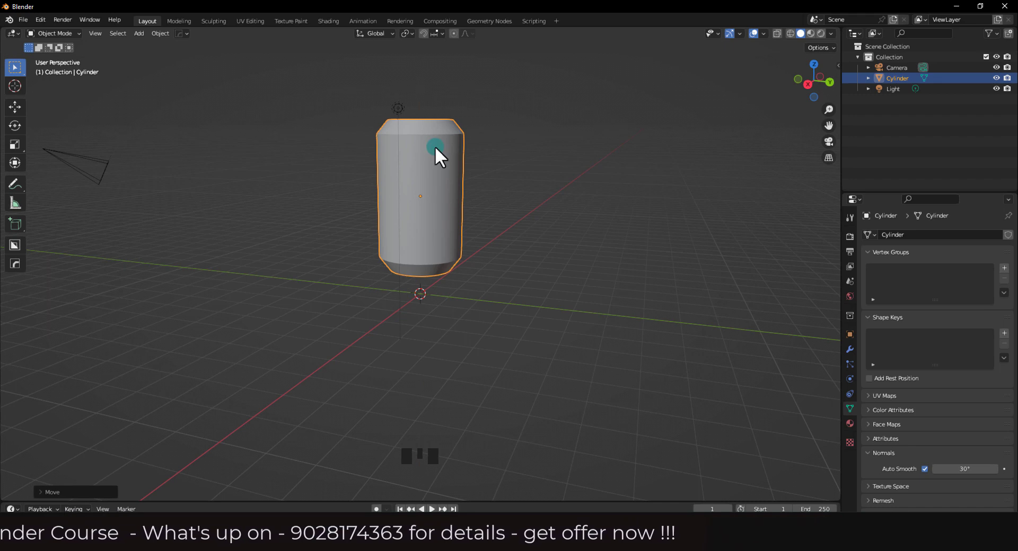
Apply the can's Location and Scale transforms
key("ctrl+a")
left_click(434, 148)
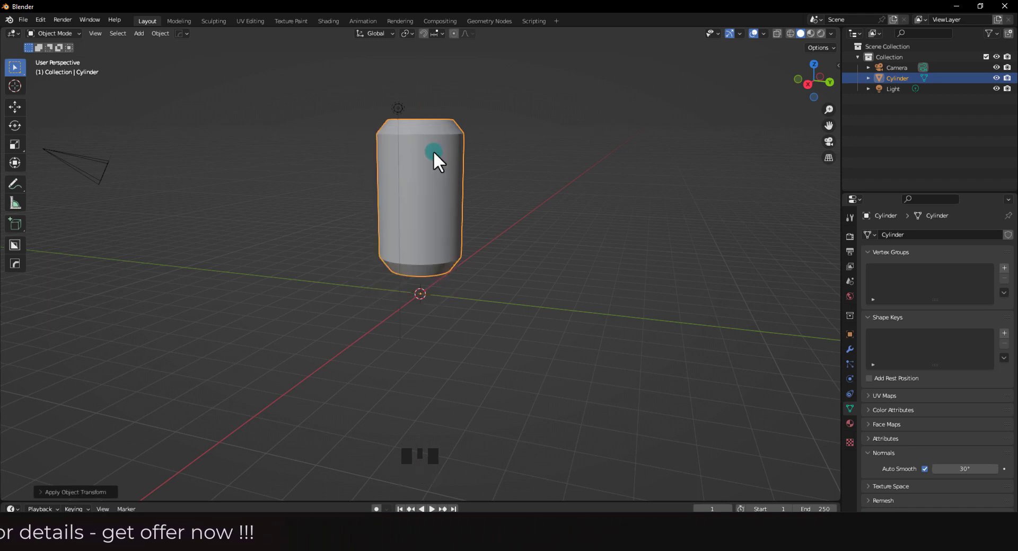
key("ctrl+a")
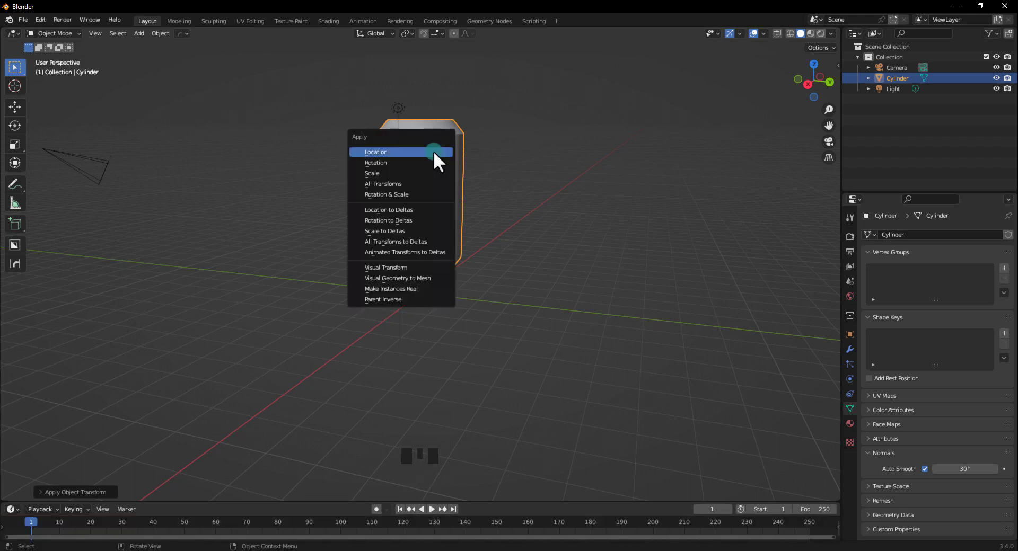
left_click(425, 170)
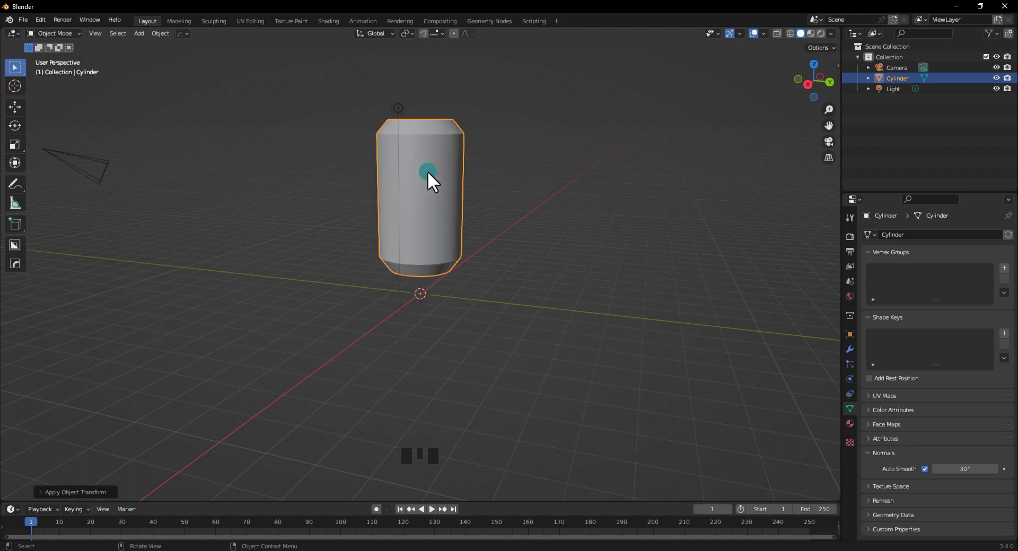
Select the full ring of tall side faces around the can's body in face mode
left_click(507, 207)
middle_click_drag(497, 211, 447, 217)
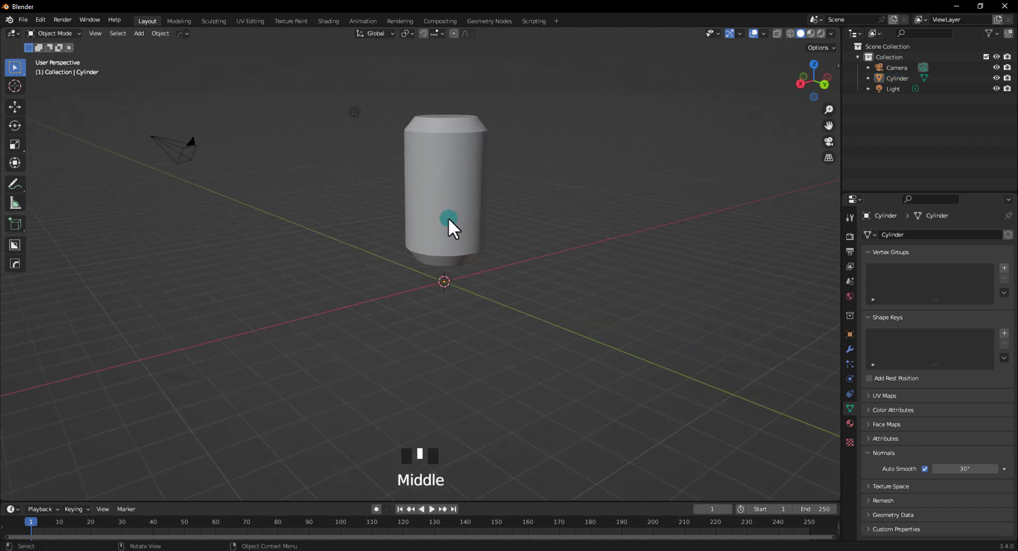
left_click(450, 202)
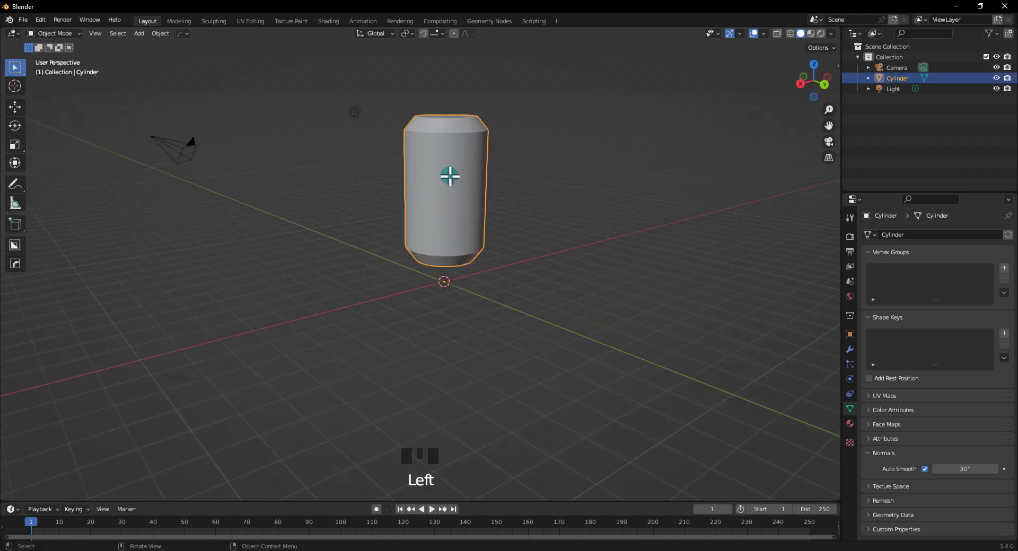
key("Tab")
middle_click_drag(449, 176, 457, 257, "shift")
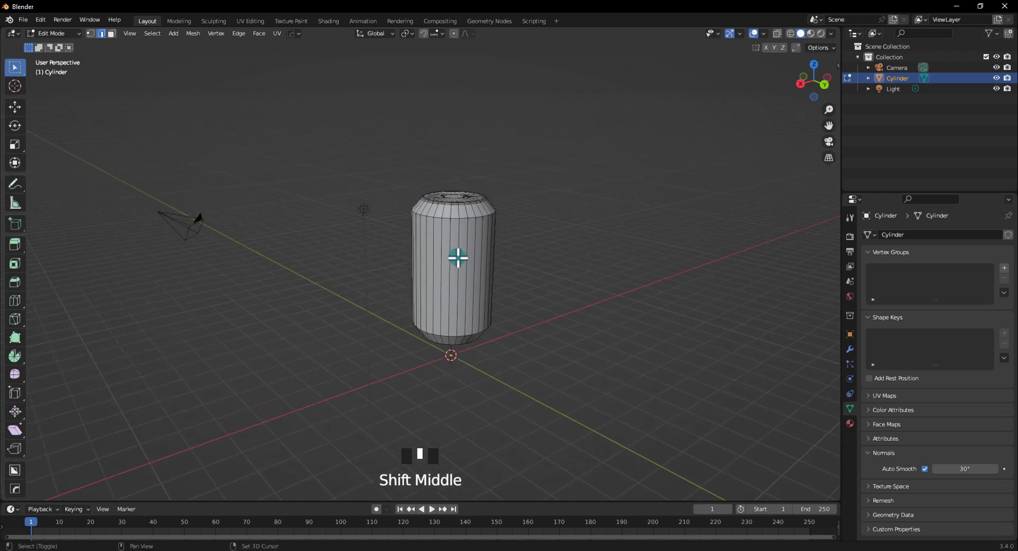
scroll(457, 253, "up", 4)
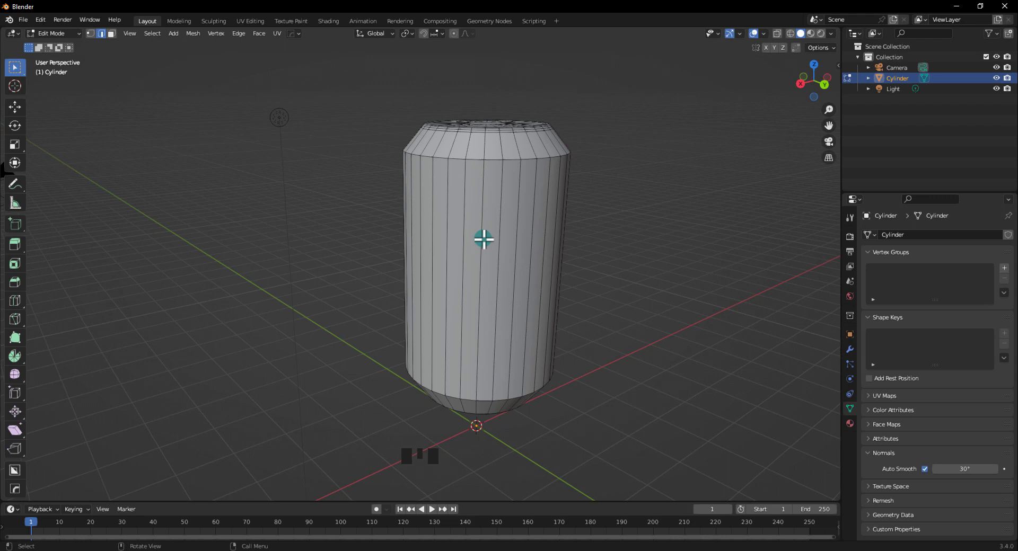
key("3")
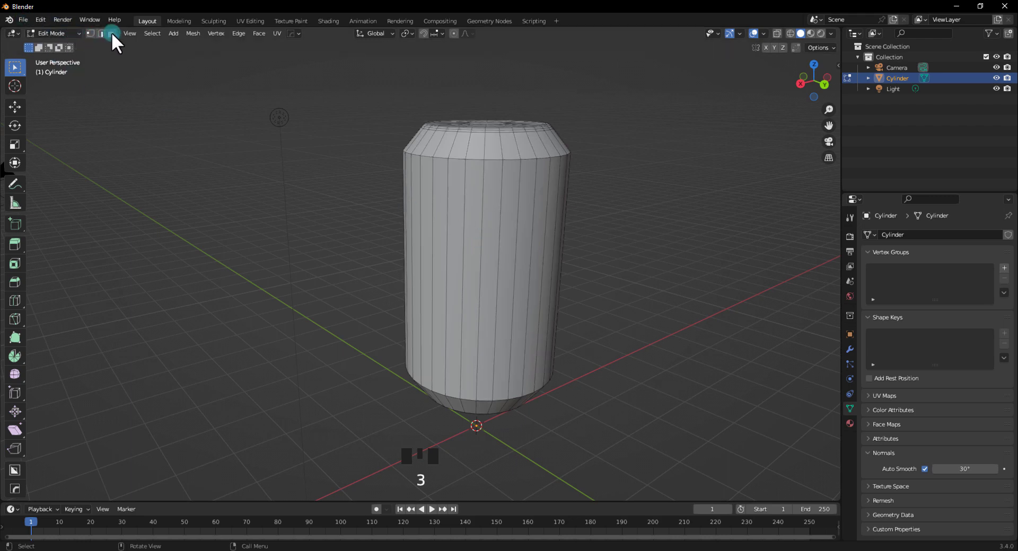
left_click(491, 260)
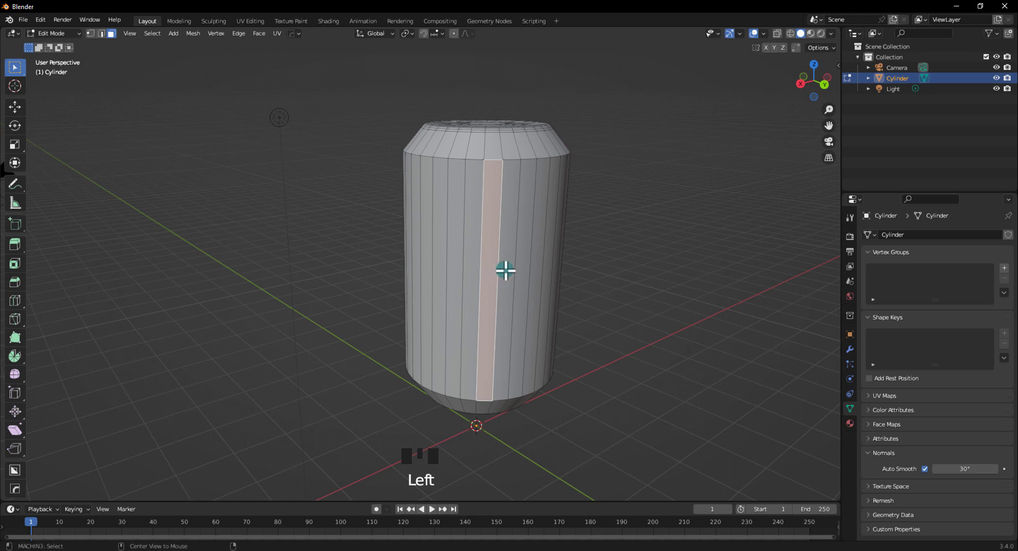
left_click(504, 270, "alt")
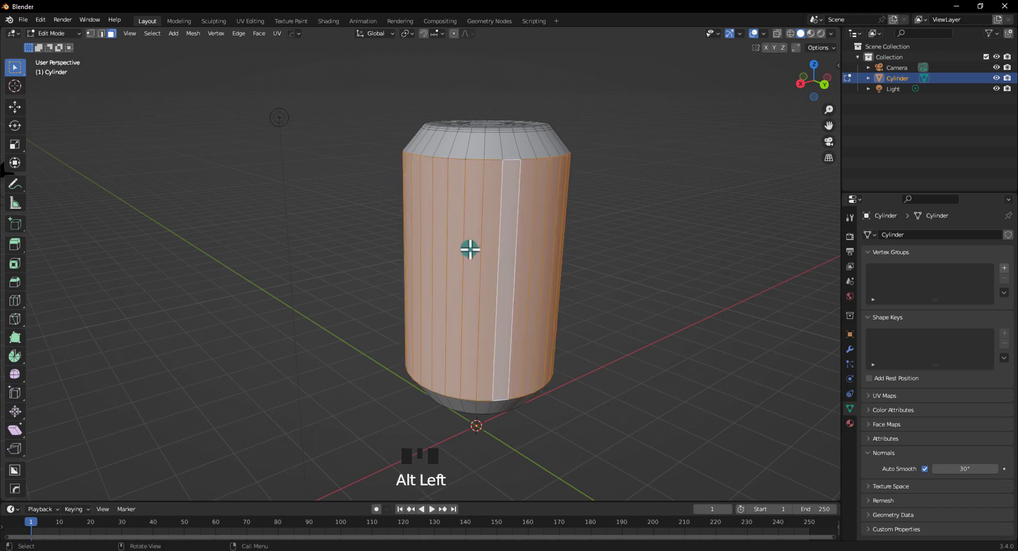
Duplicate the selected side faces in place, separate the copy into its own object and return to Object Mode
key("shift+d")
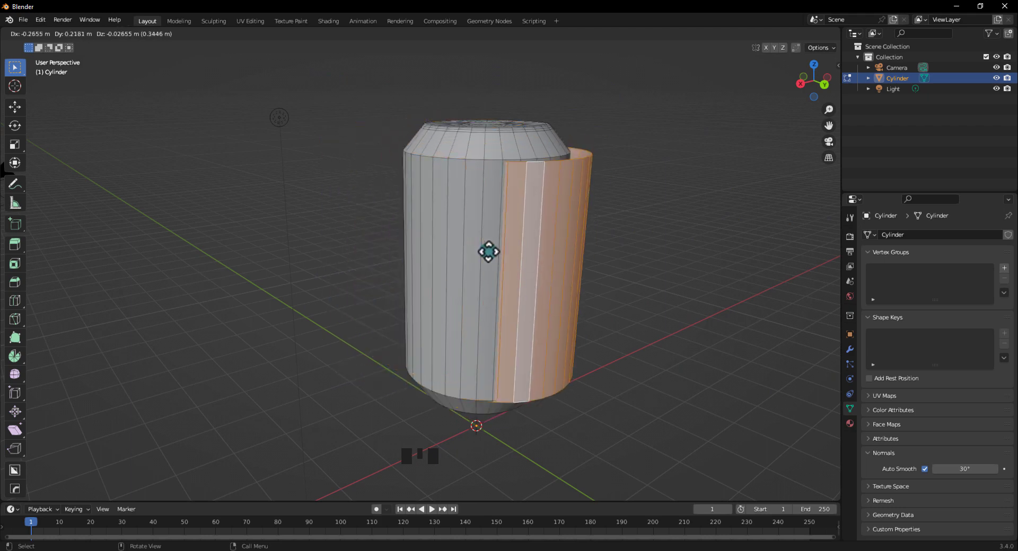
key("Escape")
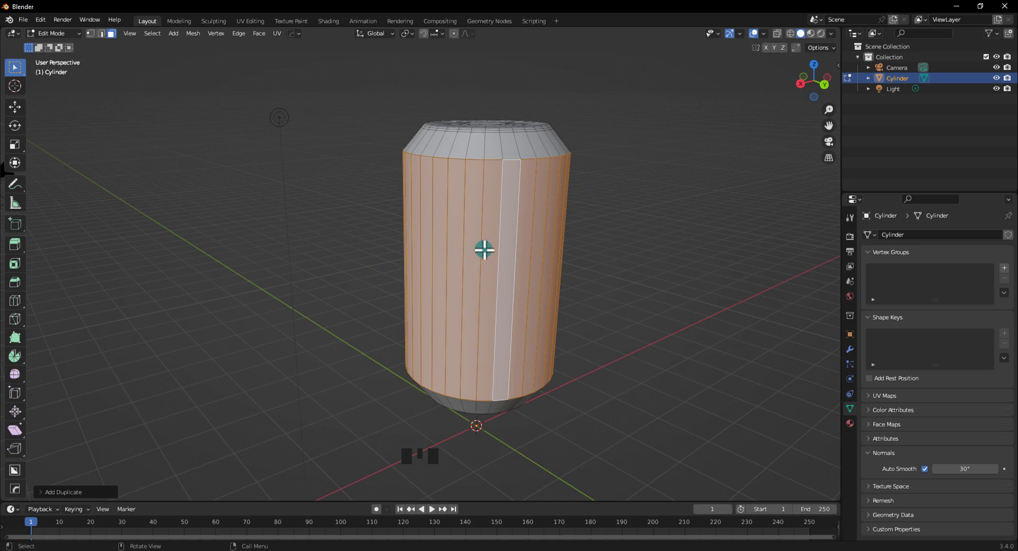
key("p")
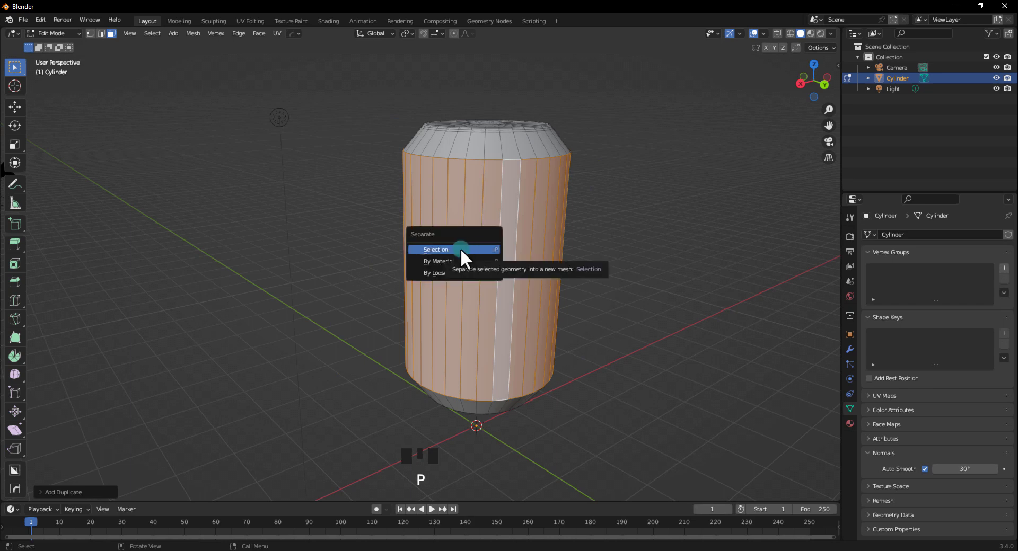
left_click(460, 248)
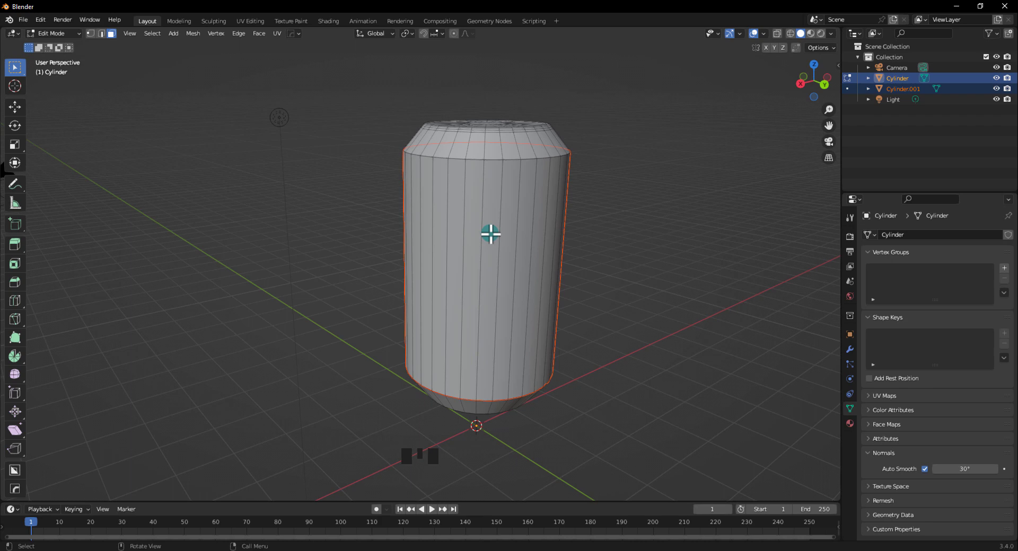
key("Tab")
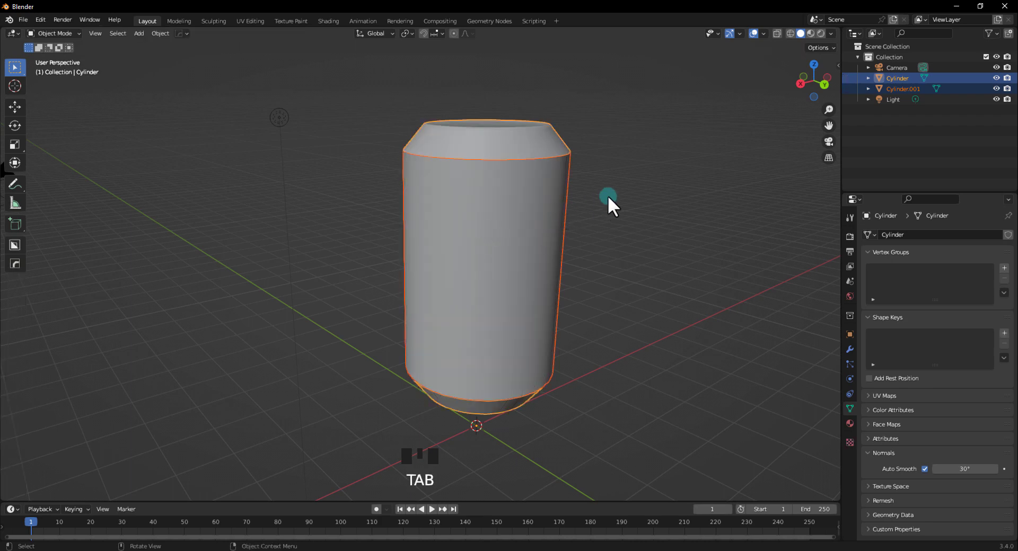
Select the separated body sleeve on its own and give it a new material
left_click(573, 197)
left_click(548, 201)
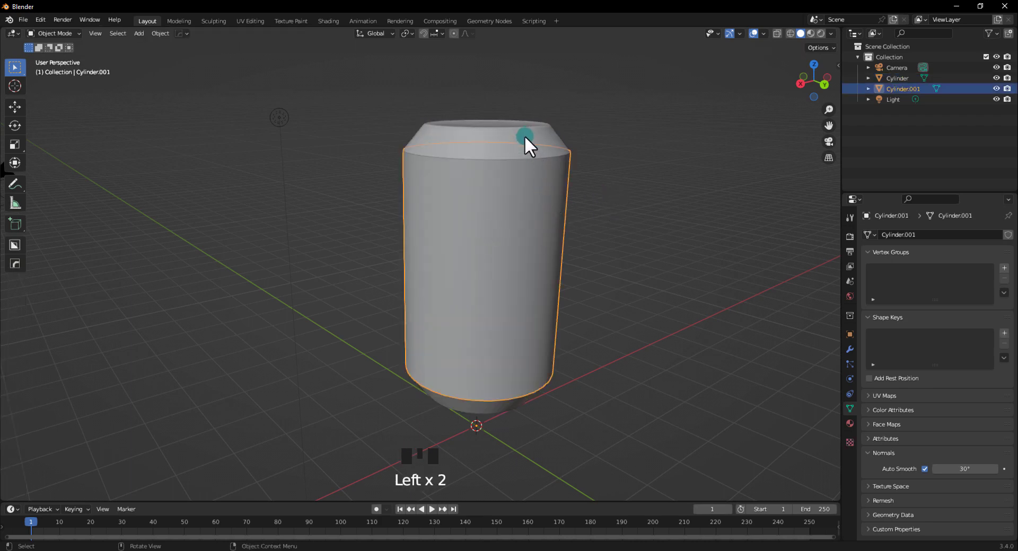
left_click(524, 136)
left_click(540, 187)
left_click(850, 424)
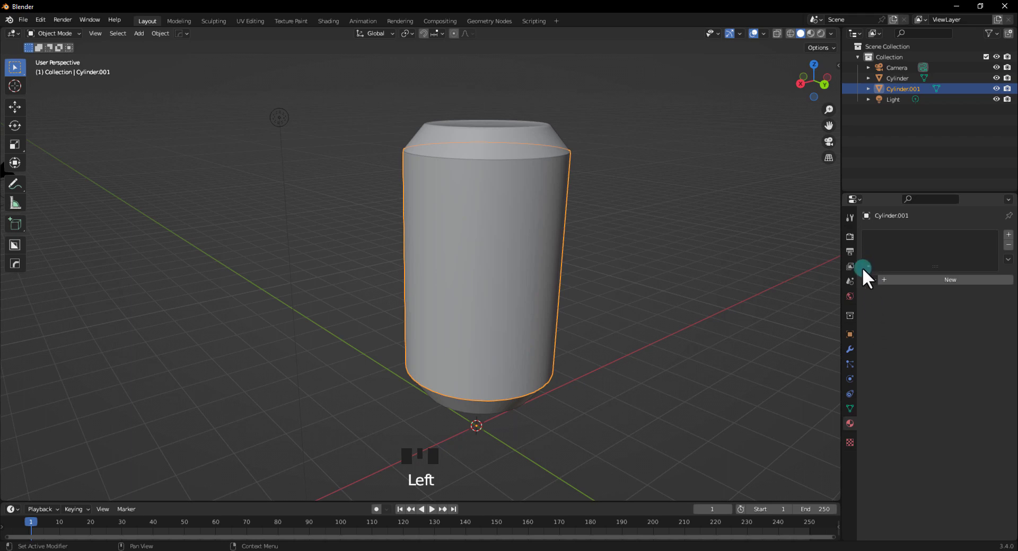
left_click(891, 281)
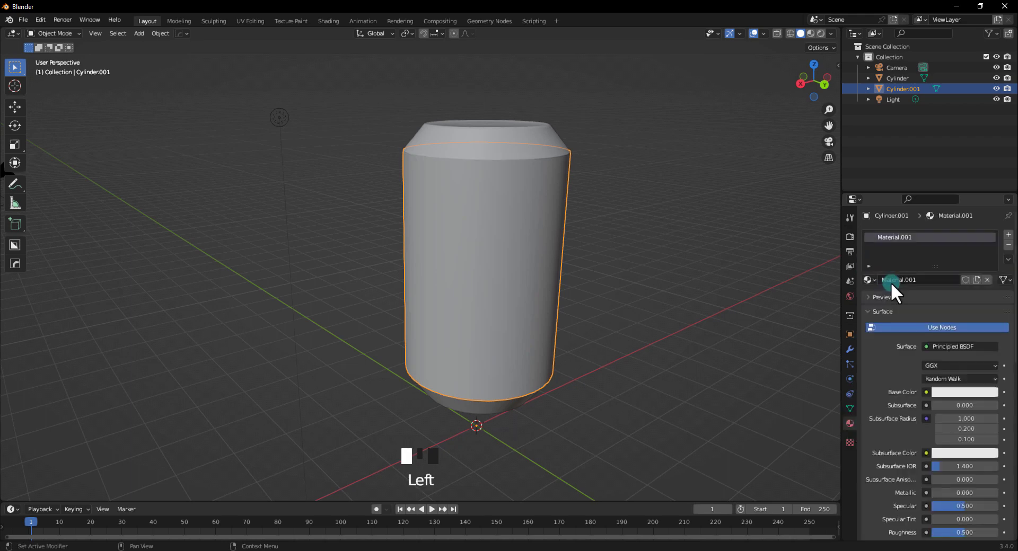
left_click(926, 393)
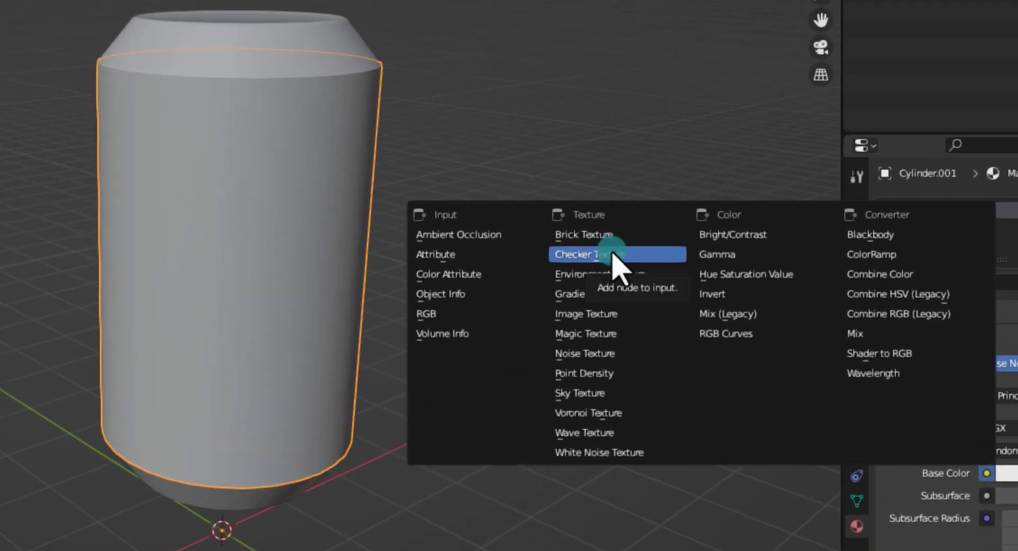
left_click(574, 316)
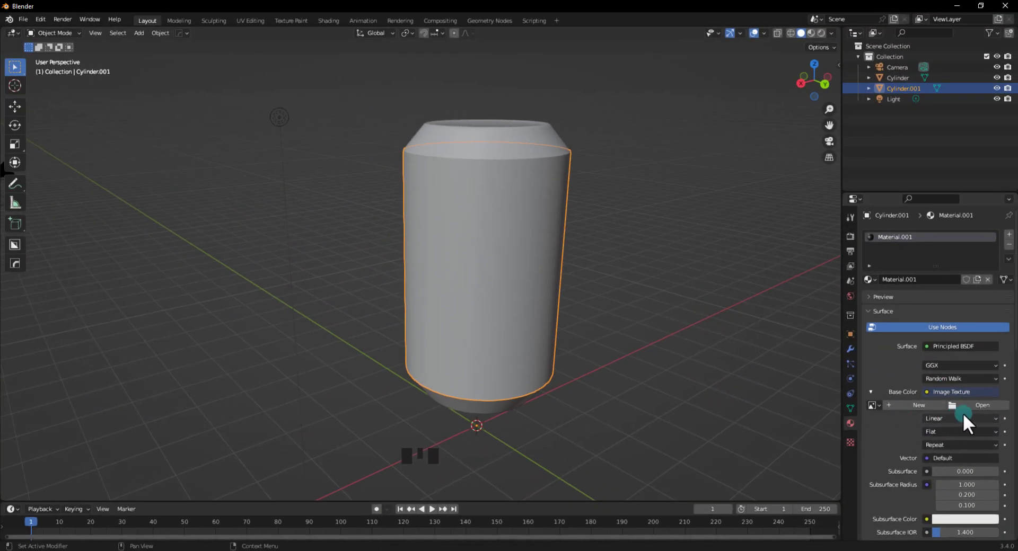
left_click(965, 405)
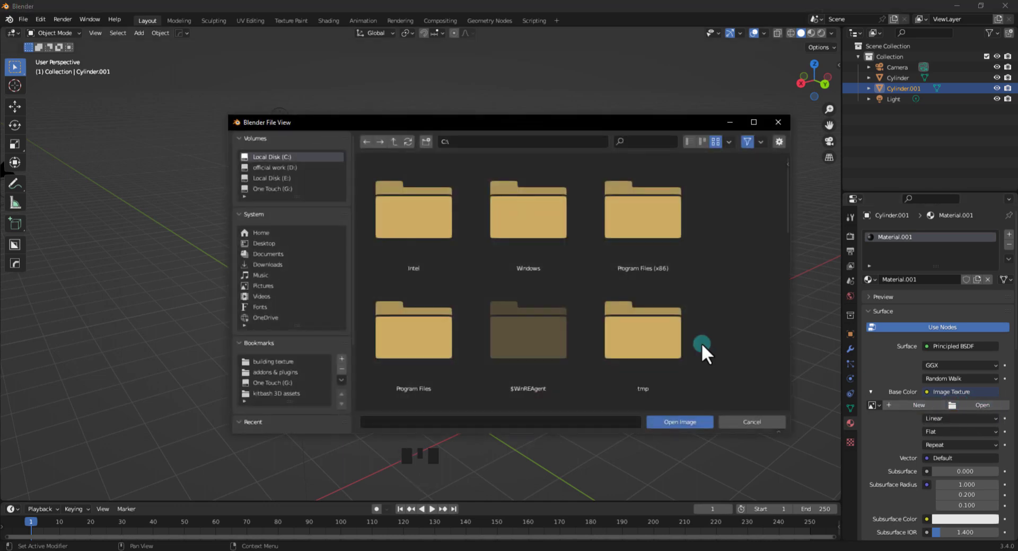
scroll(632, 351, "down", 5)
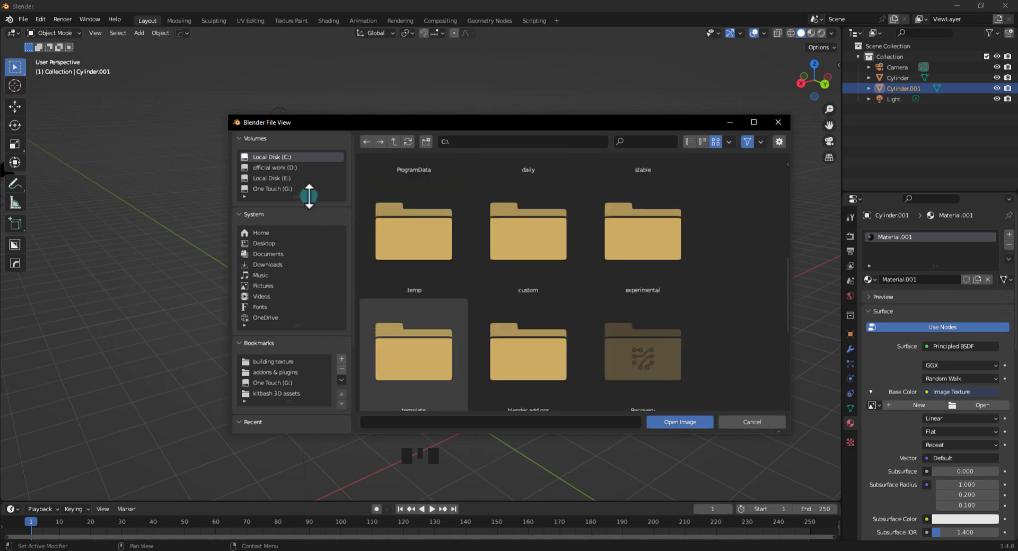
left_click(275, 265)
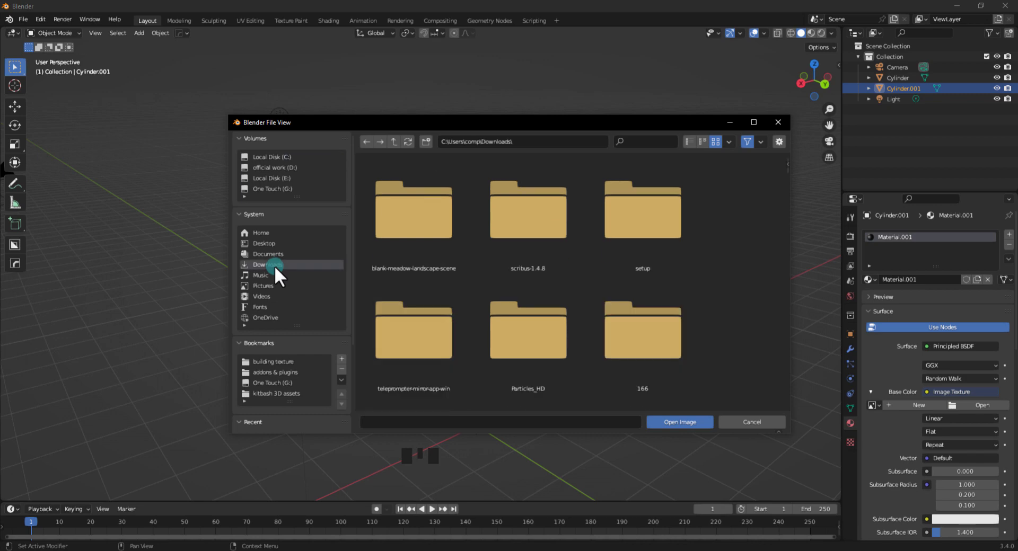
scroll(561, 358, "down", 2)
scroll(561, 357, "down", 6)
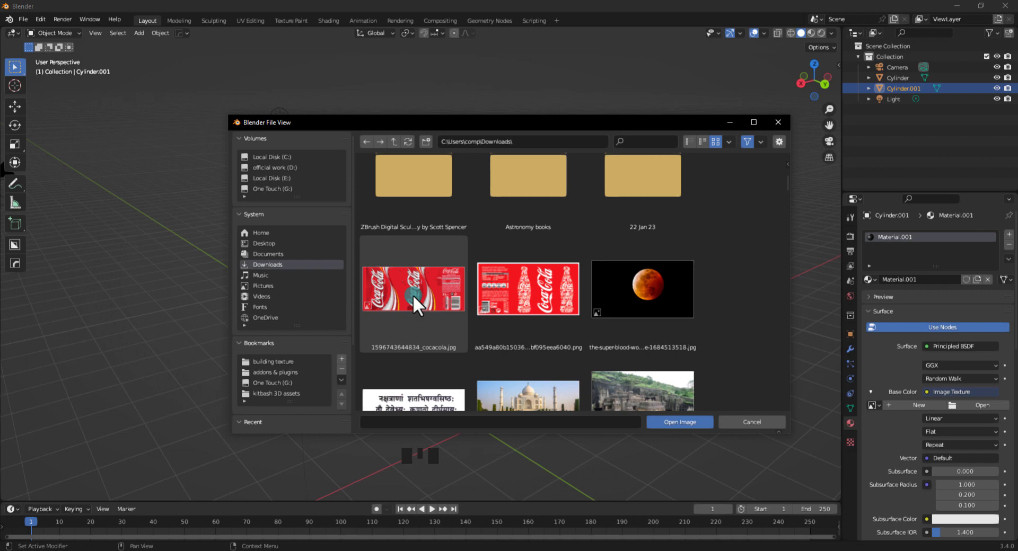
left_click(412, 294)
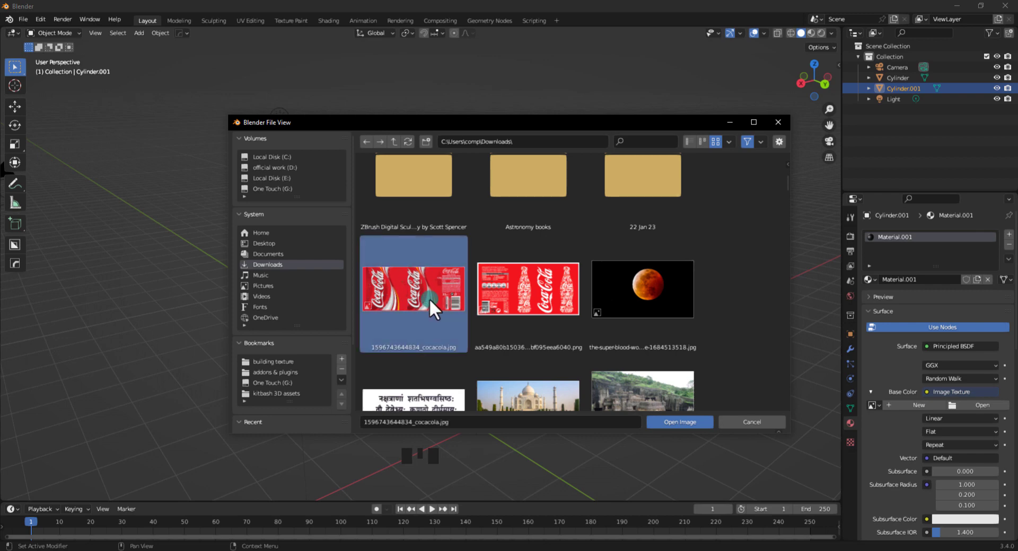
left_click(677, 424)
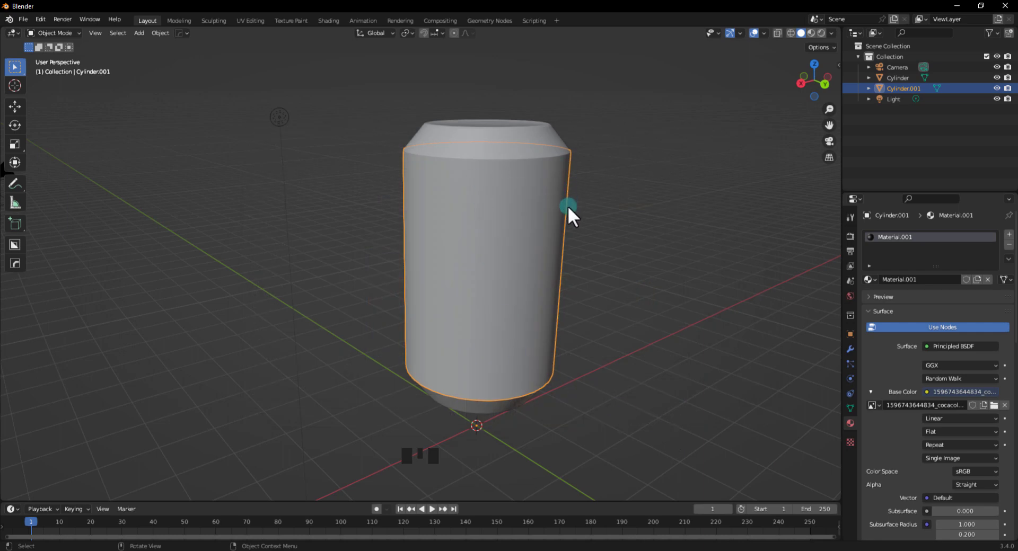
Switch the viewport to Material Preview and examine how the label image maps around the sleeve
left_click(810, 33)
middle_click_drag(615, 266, 432, 166)
key("Tab")
middle_click_drag(465, 209, 232, 310)
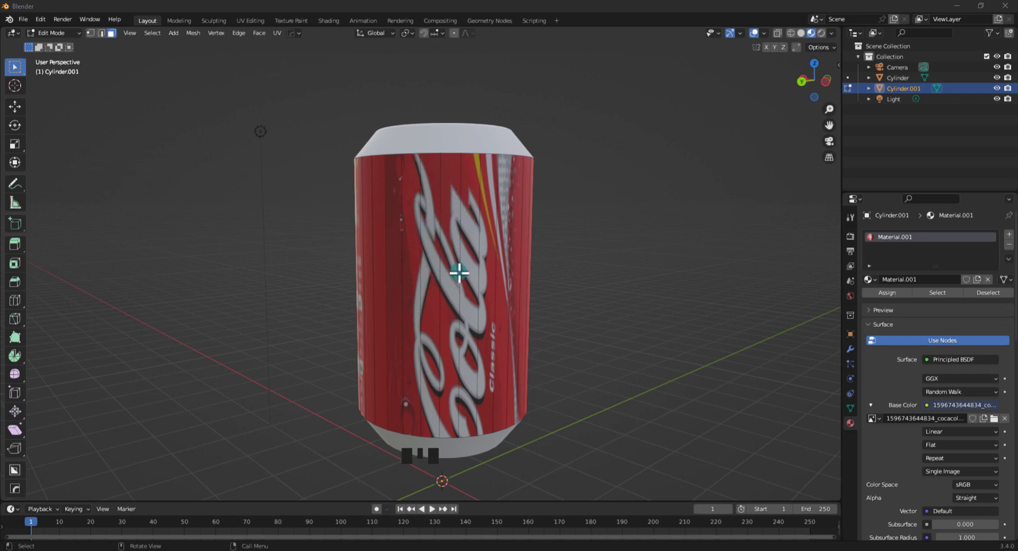
middle_click_drag(463, 332, 470, 288, "shift")
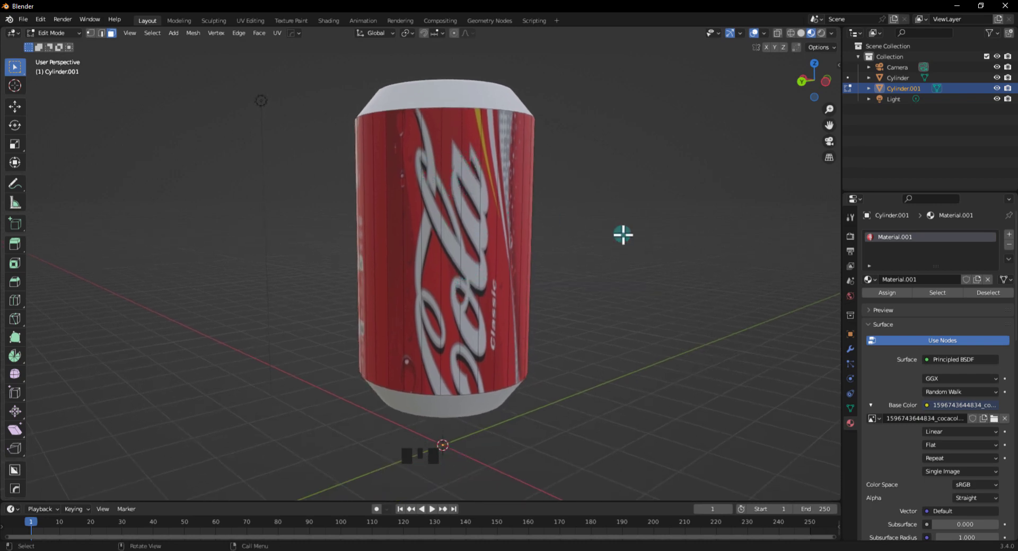
middle_click_drag(622, 234, 619, 239)
key("Tab")
left_click(587, 245)
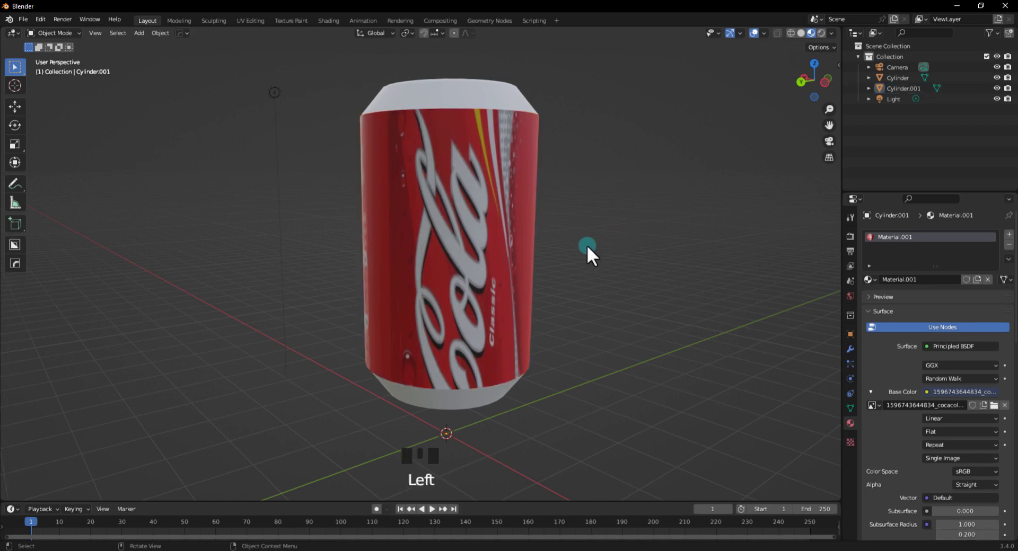
Unwrap all faces of the body sleeve with Cylinder Projection so the label wraps around the can
left_click(438, 202)
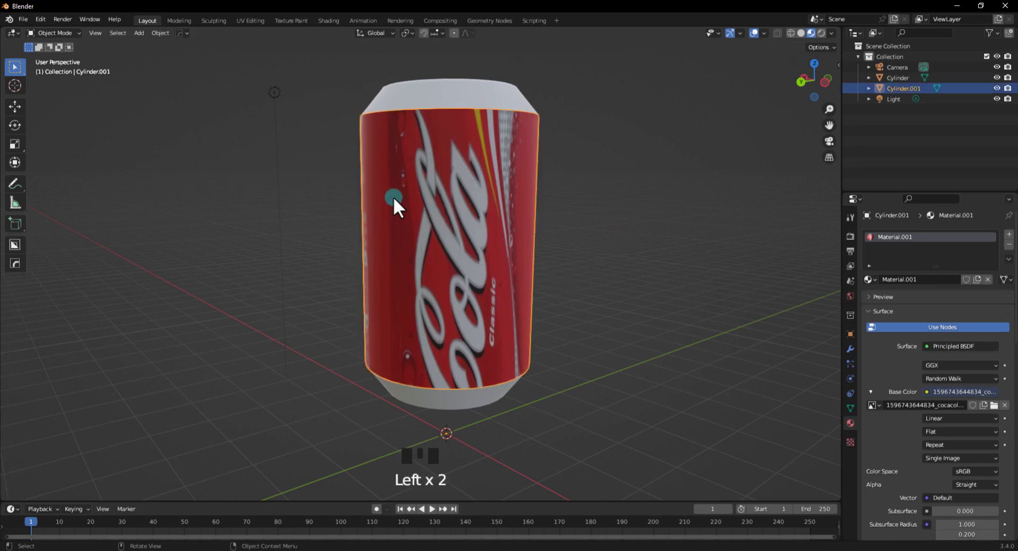
key("Tab")
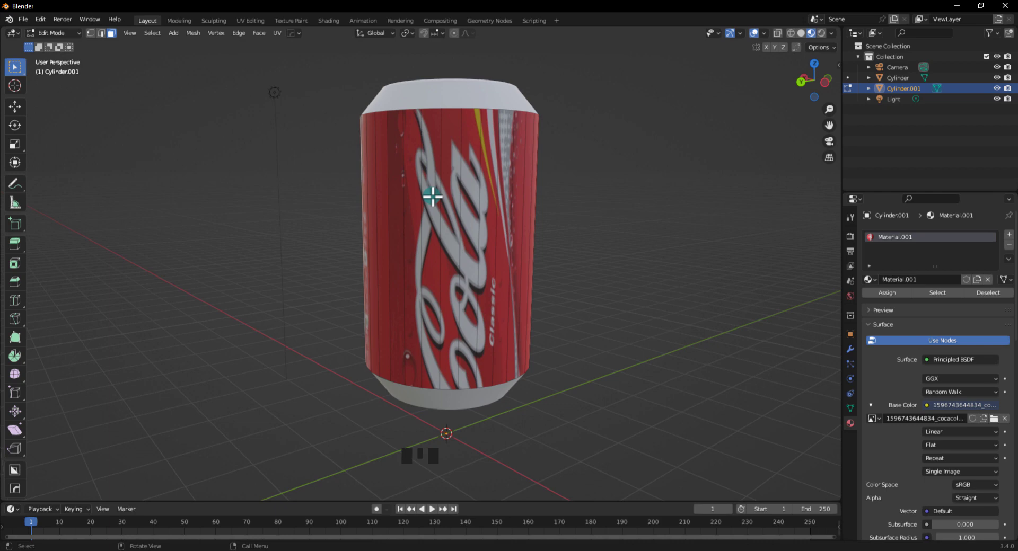
key("a")
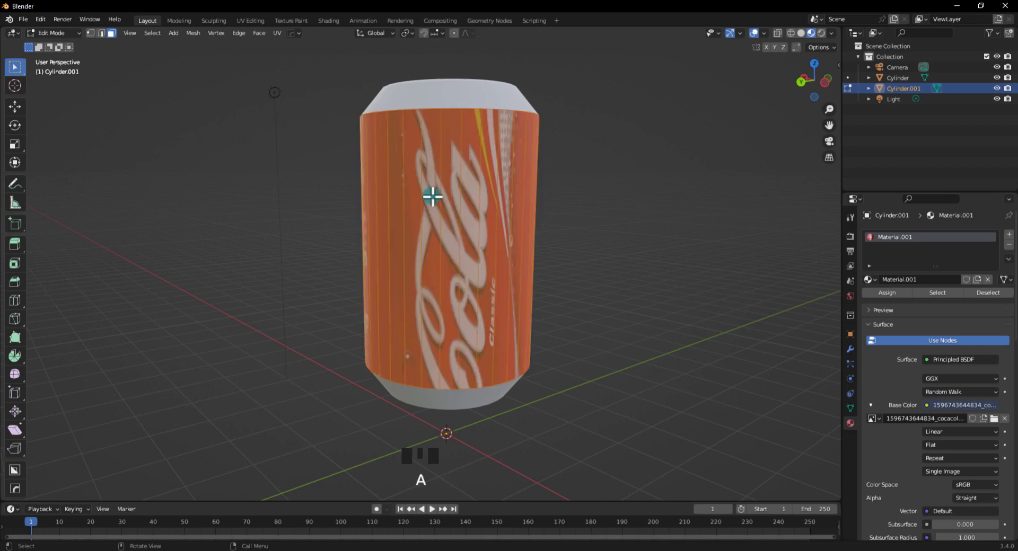
left_click(277, 33)
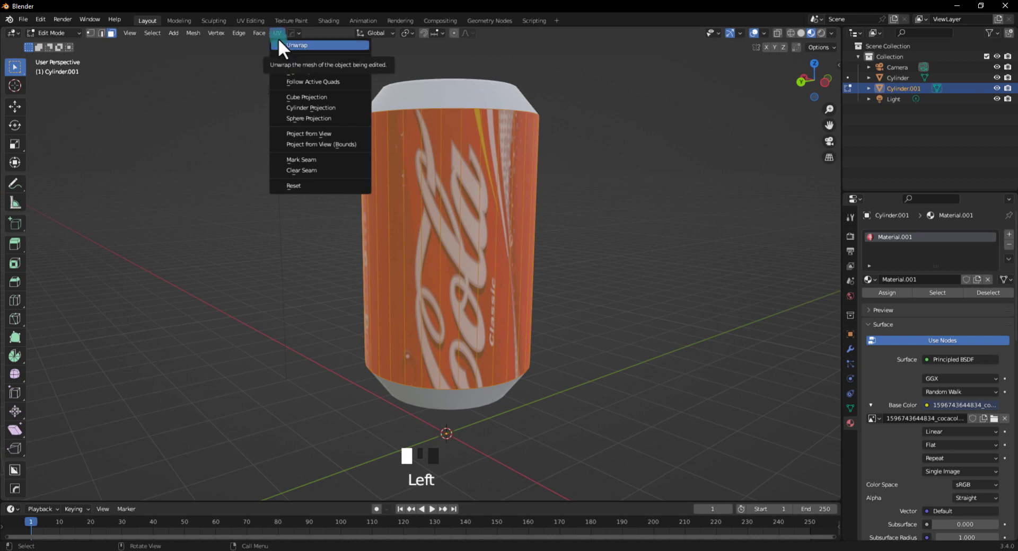
left_click(333, 106)
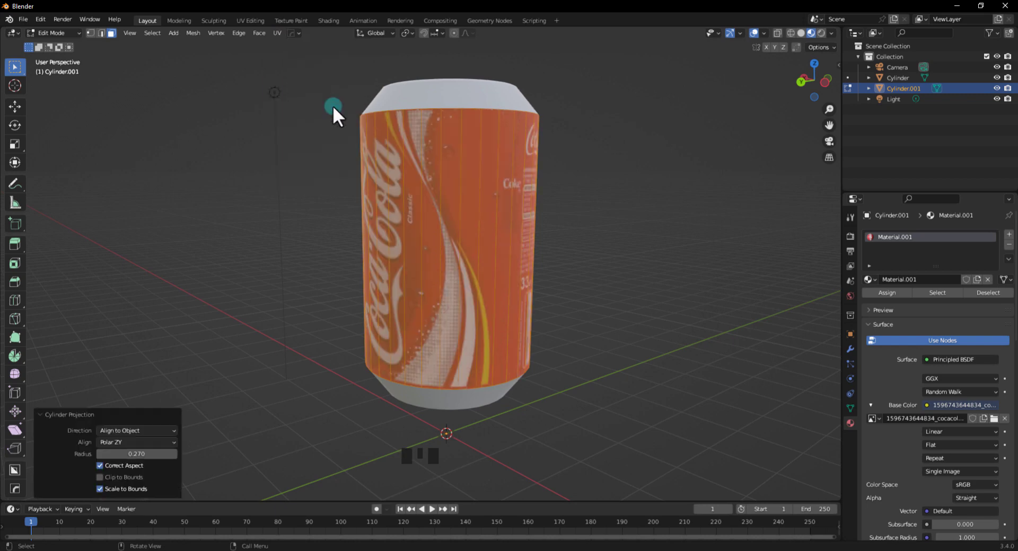
middle_click_drag(610, 277, 453, 278)
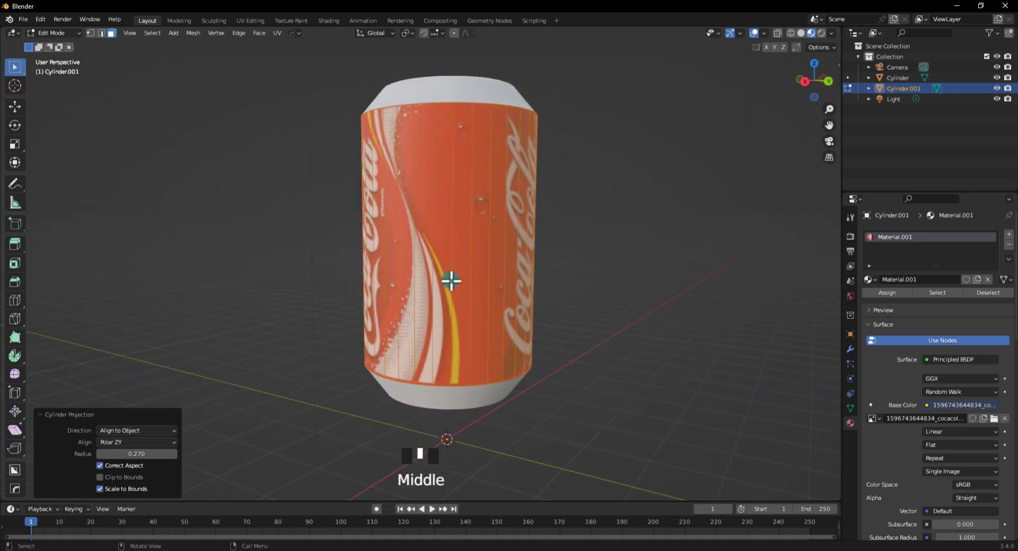
middle_click_drag(584, 269, 424, 272)
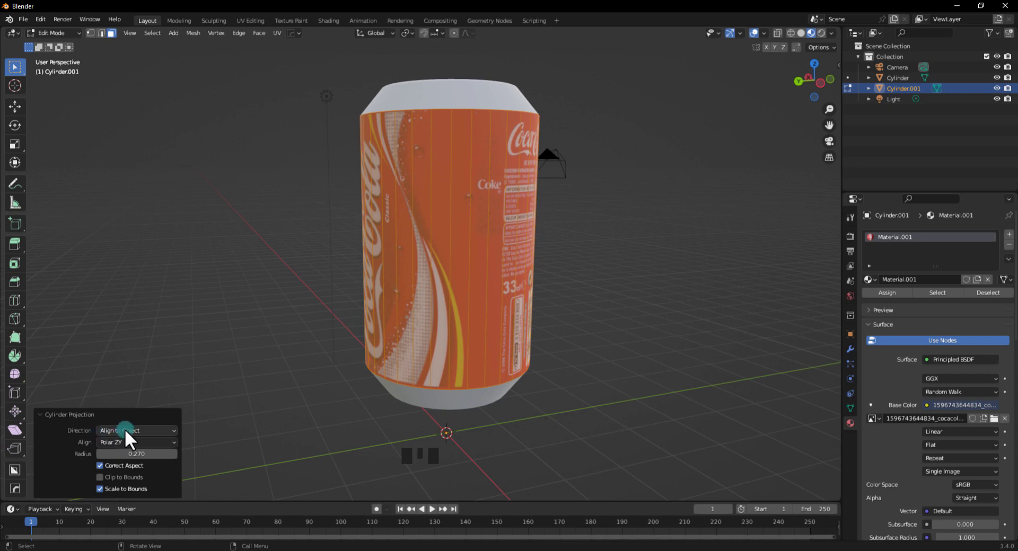
Try the projection without Scale to Bounds, restore the option, deselect the faces and check the label around the can
left_click(99, 488)
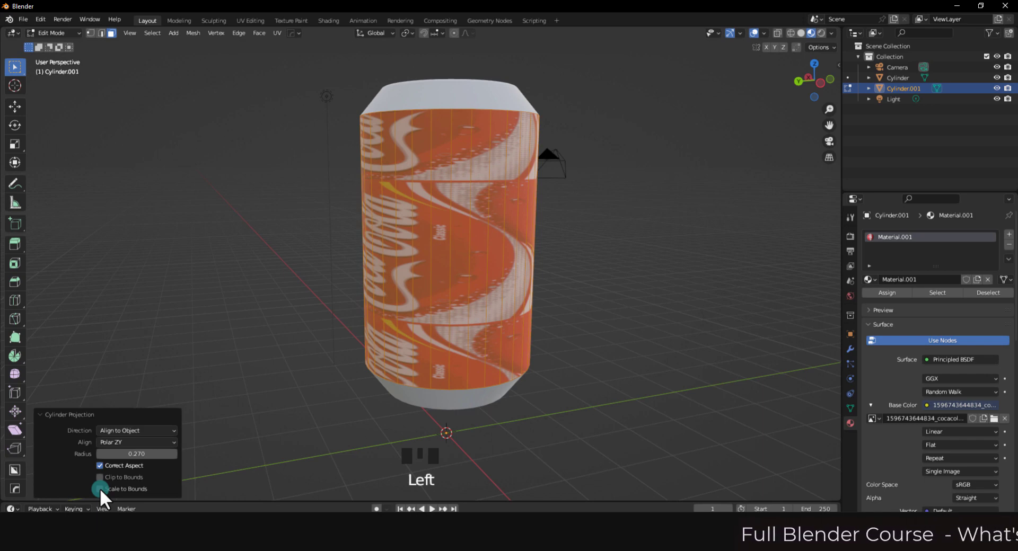
left_click(100, 489)
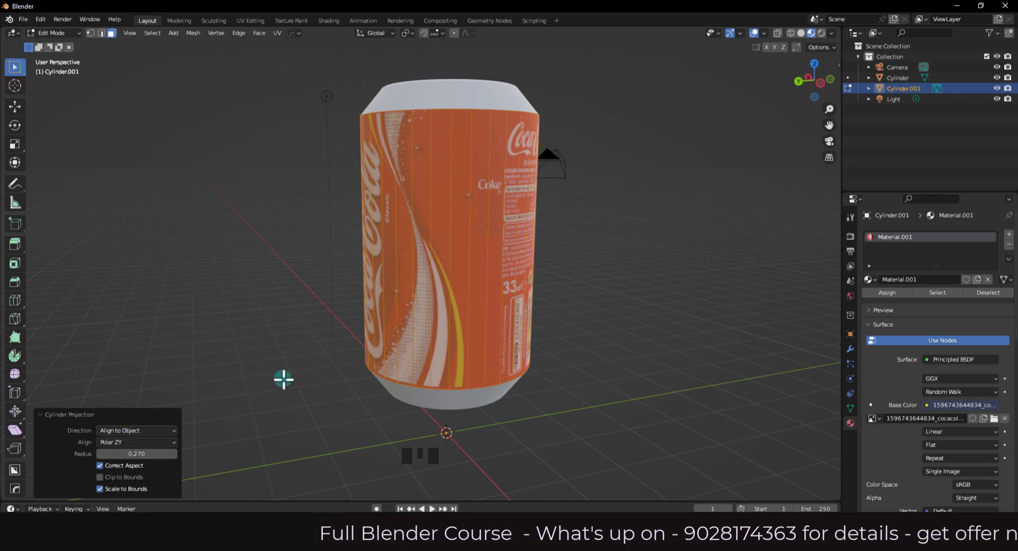
middle_click_drag(603, 266, 459, 168)
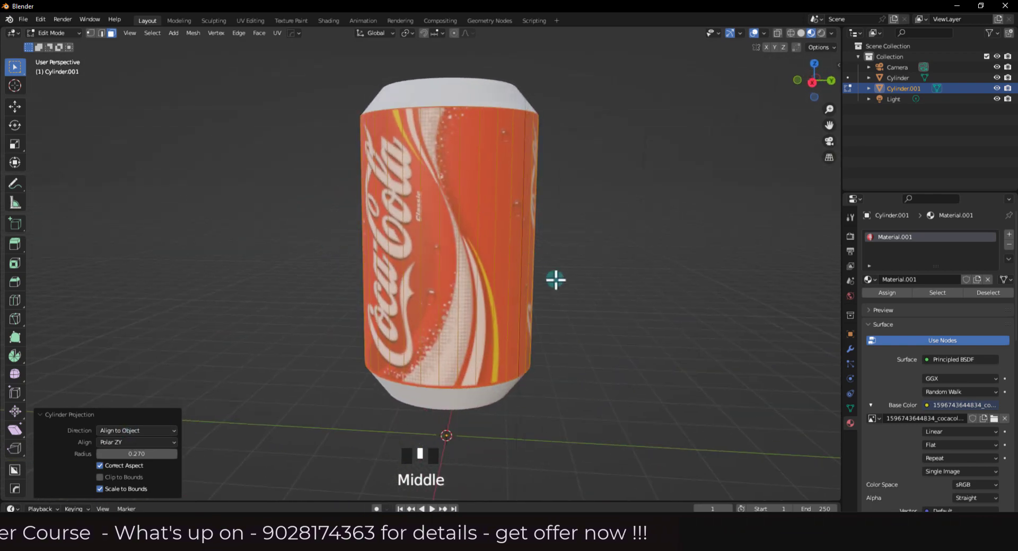
left_click(609, 307)
middle_click_drag(606, 321, 393, 313)
Return to Object Mode, select the original can body and give it a new material
key("Tab")
middle_click_drag(403, 78, 407, 104)
left_click(407, 104)
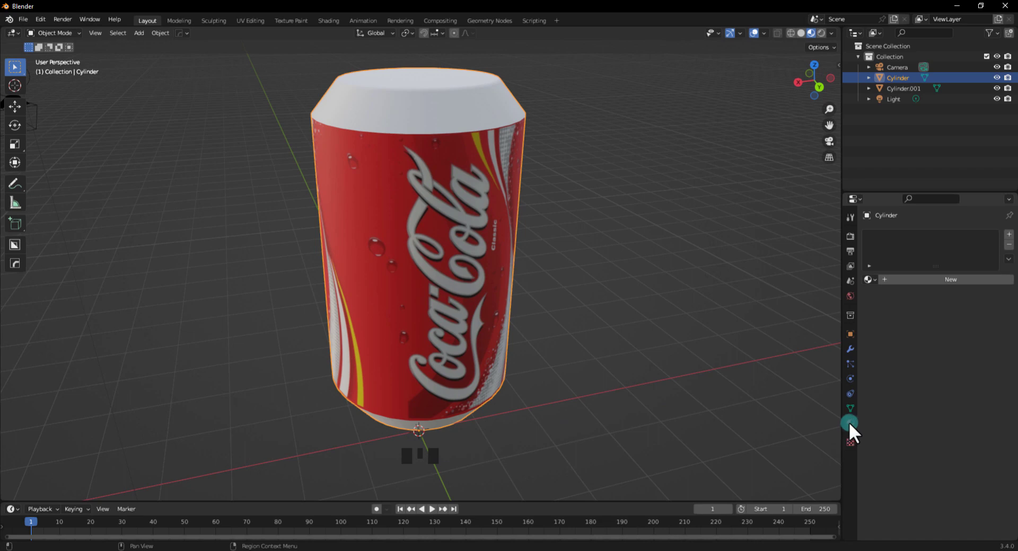
left_click(896, 277)
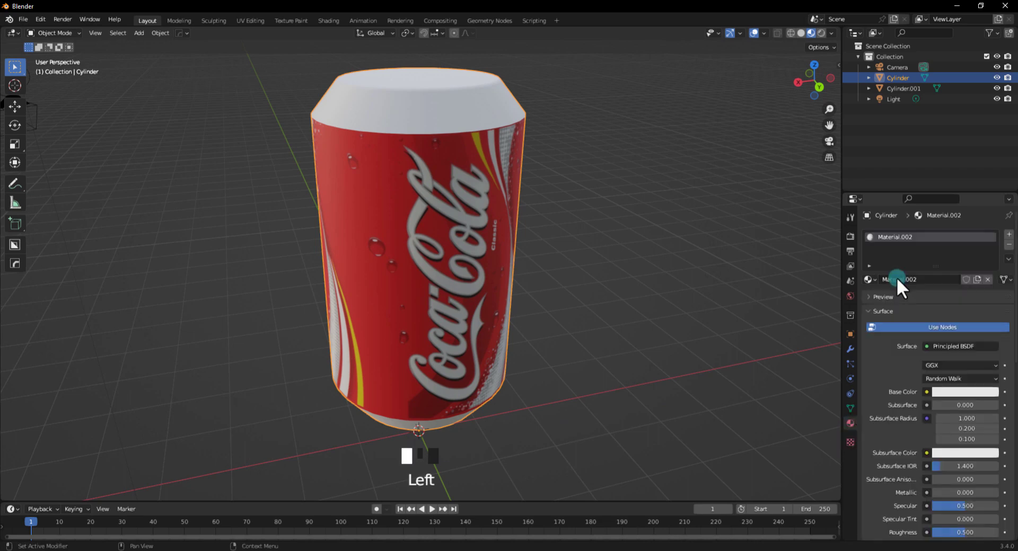
Sample the label's red as the can body material's Base Color and raise the color's Value to 1.000
left_click(940, 392)
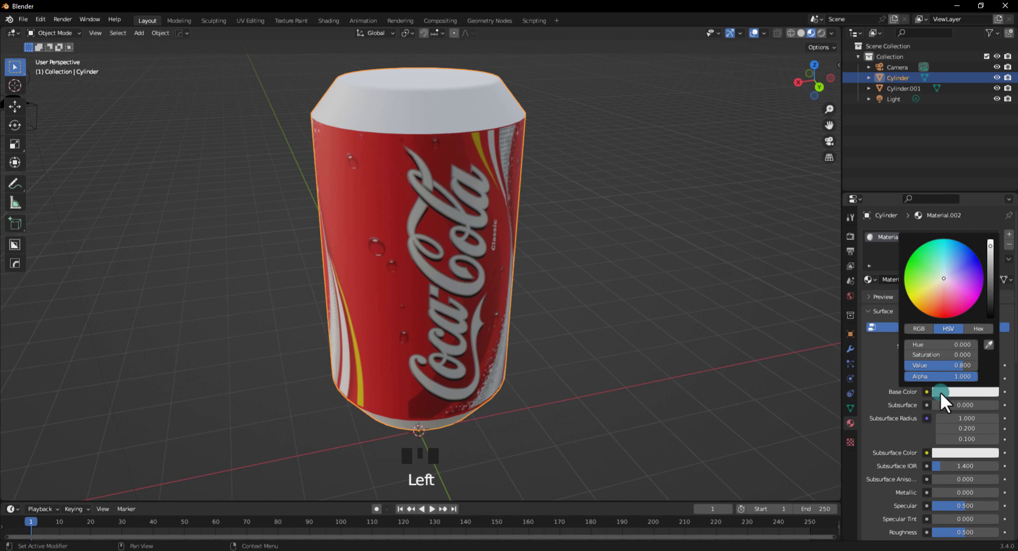
left_click(990, 346)
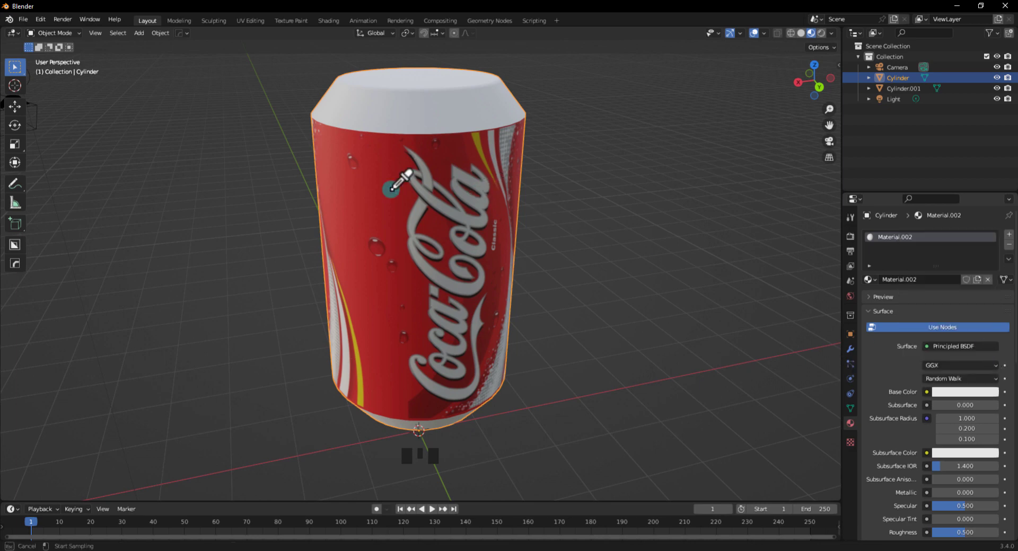
left_click(372, 188)
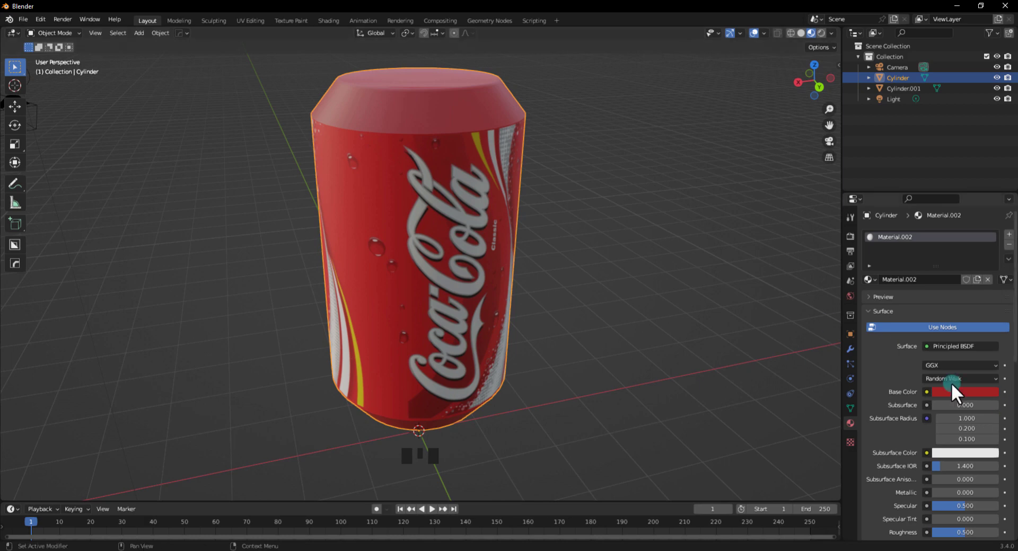
left_click(953, 391)
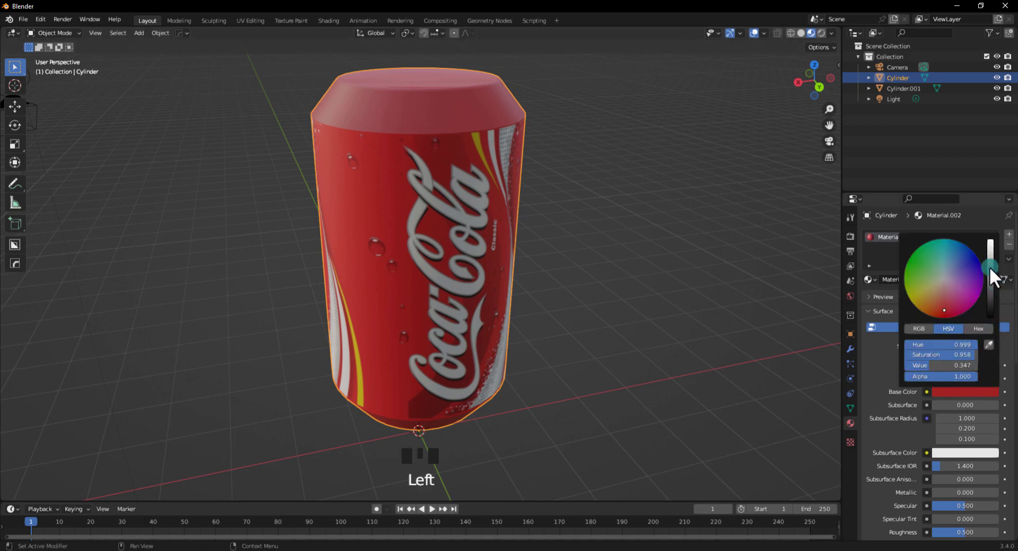
left_click_drag(990, 266, 990, 241)
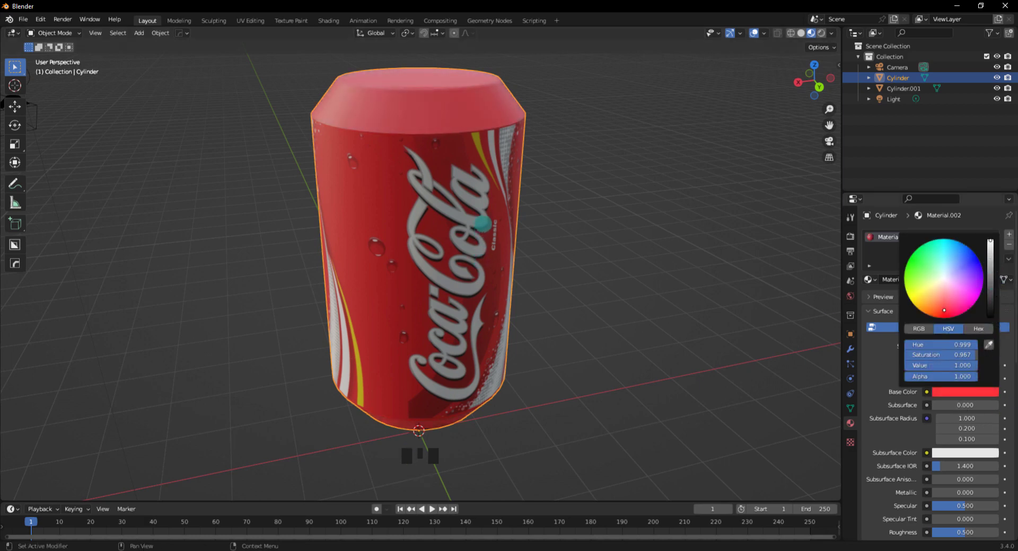
Add a second material with a gray Base Color of Value 0.267 and assign it to the can's flat top faces
middle_click_drag(663, 229, 632, 248)
key("Tab")
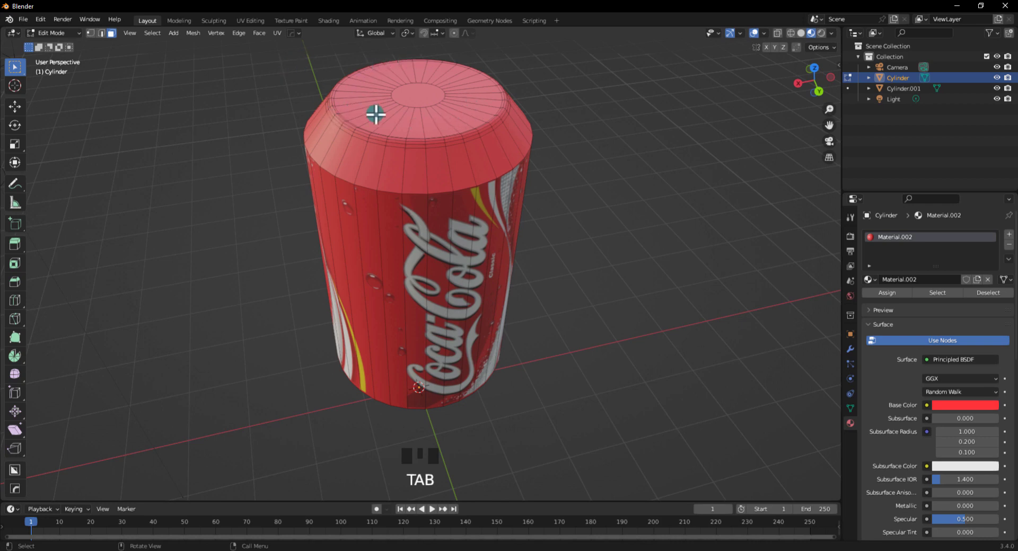
left_click(419, 120, "alt")
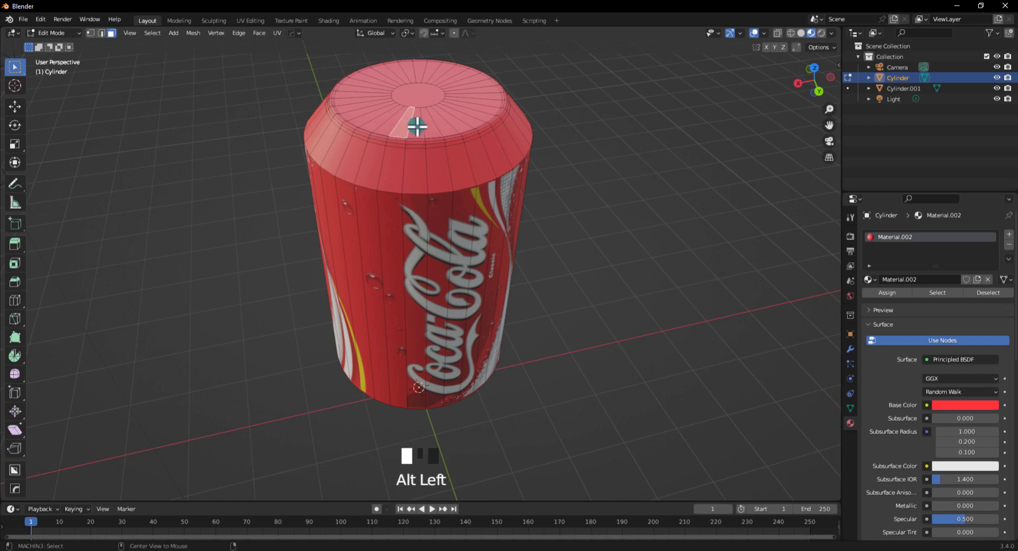
left_click(416, 99, "shift")
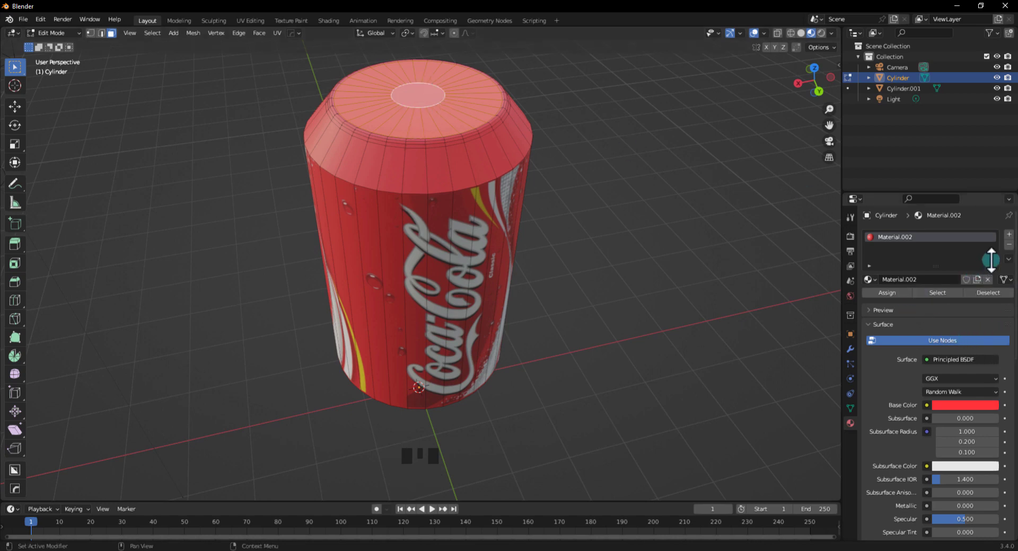
left_click(1007, 234)
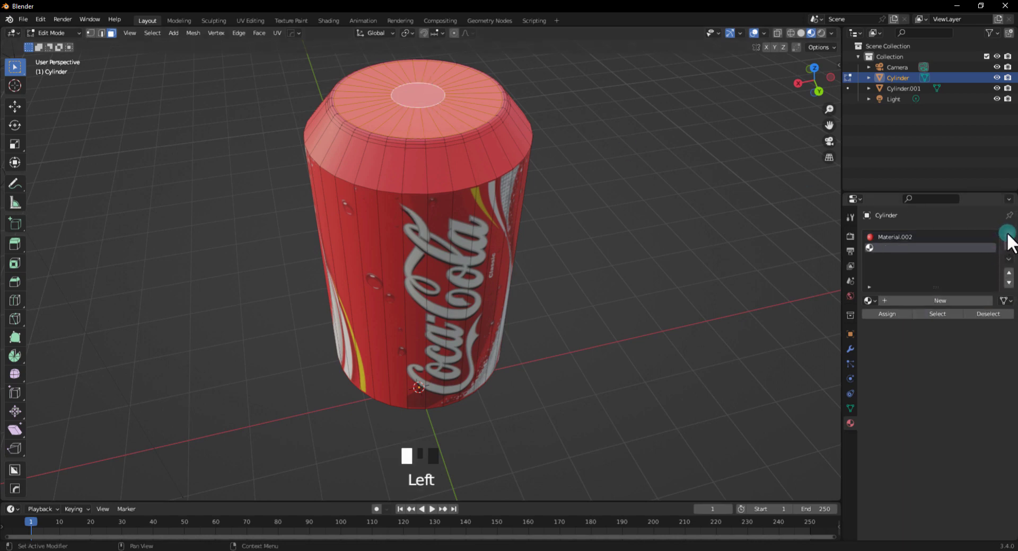
left_click(949, 299)
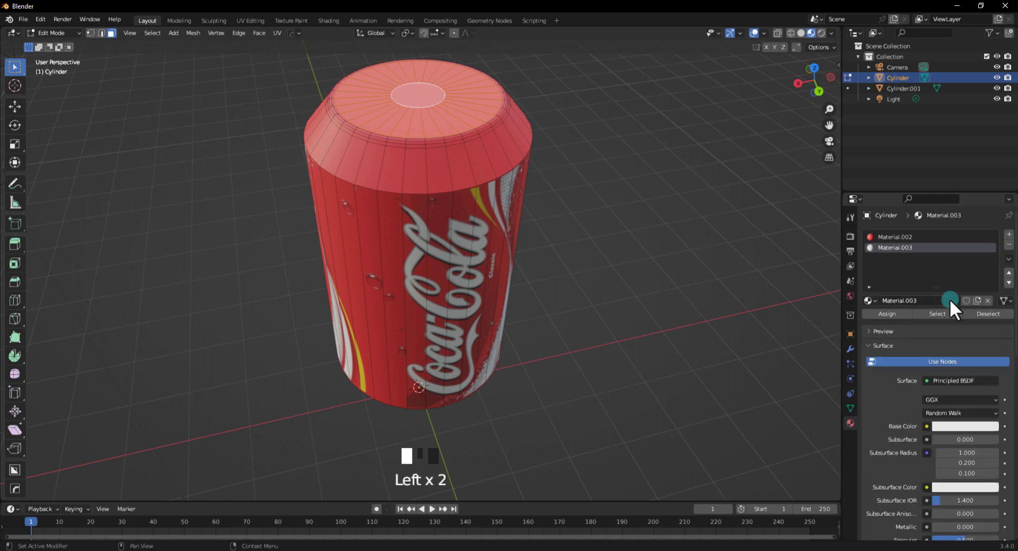
left_click(938, 428)
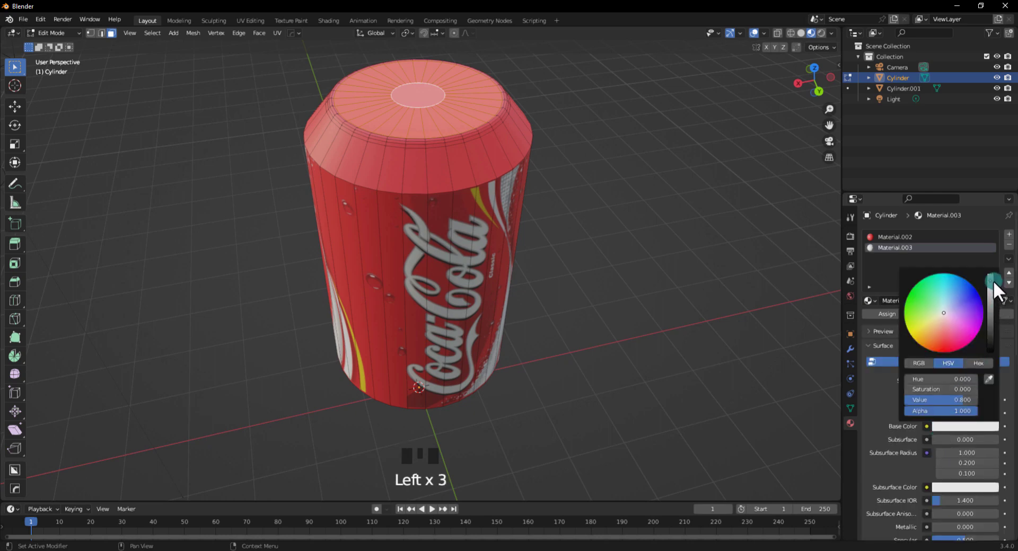
left_click_drag(989, 278, 990, 305)
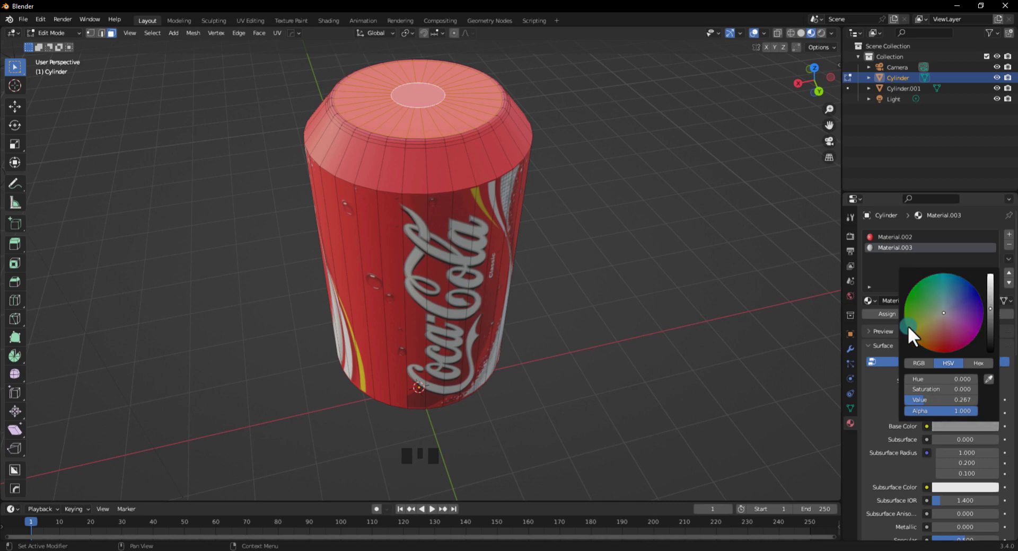
left_click(891, 313)
left_click(890, 314)
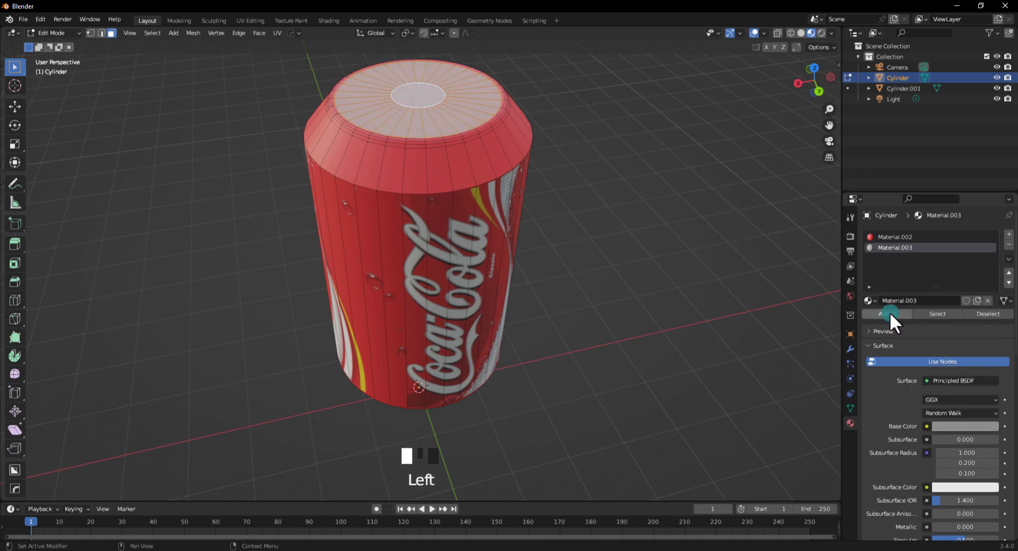
Set the top material's Metallic to 0.858 and Roughness to 0.256, deselect the faces and return to Object Mode
middle_click_drag(802, 348, 824, 377, "shift")
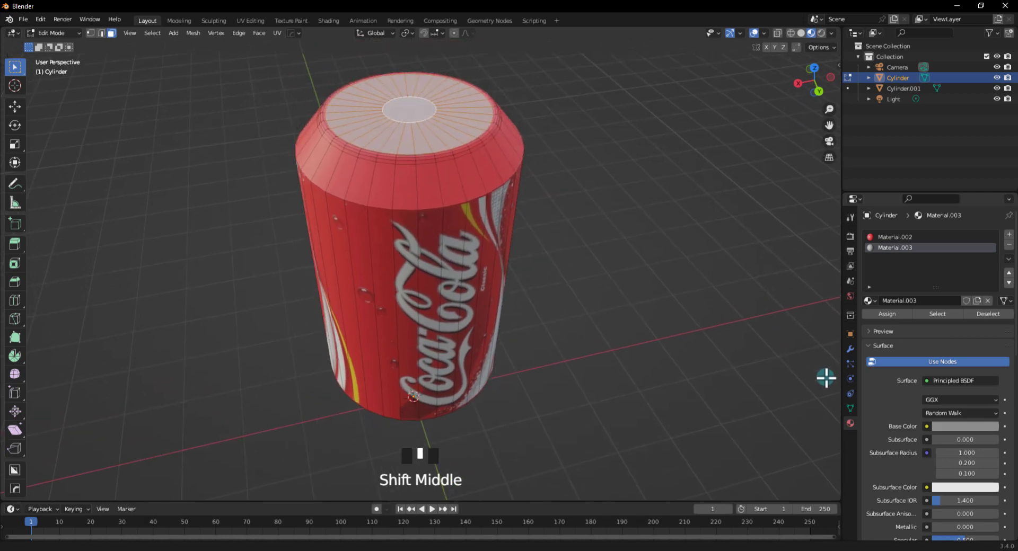
scroll(916, 408, "down", 12)
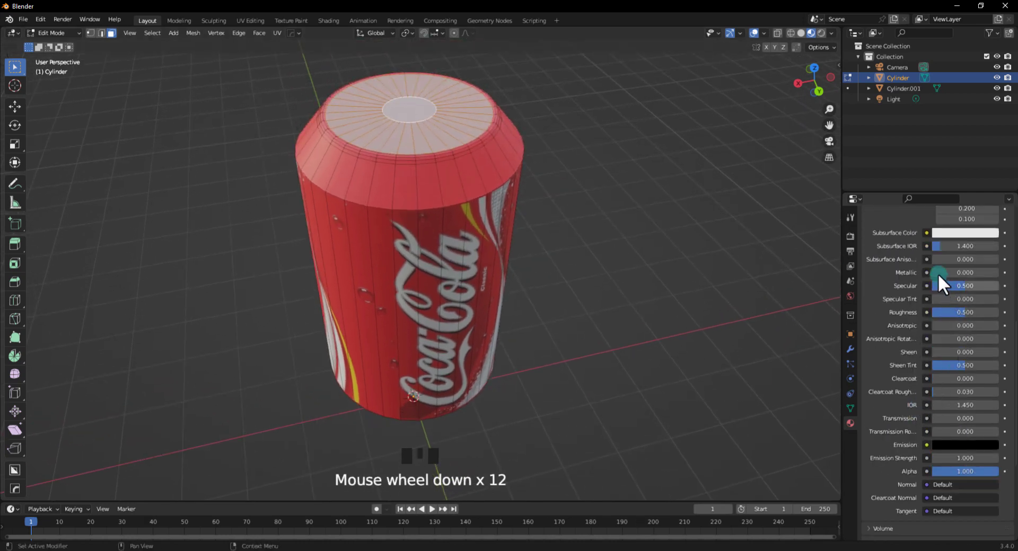
left_click_drag(938, 272, 465, 275)
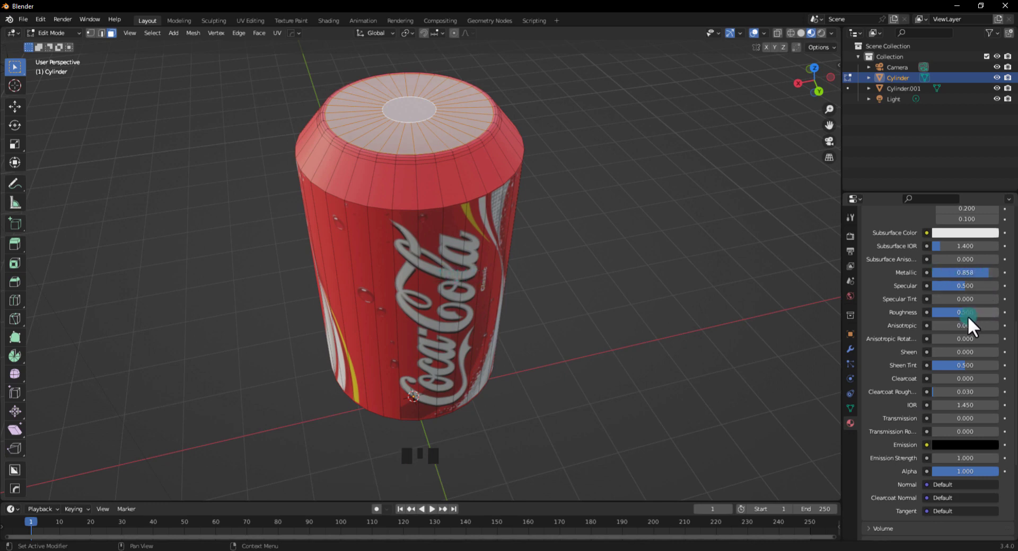
mouse_move(968, 316)
left_mouse_down()
mouse_move(430, 316)
mouse_move(437, 314)
left_mouse_up()
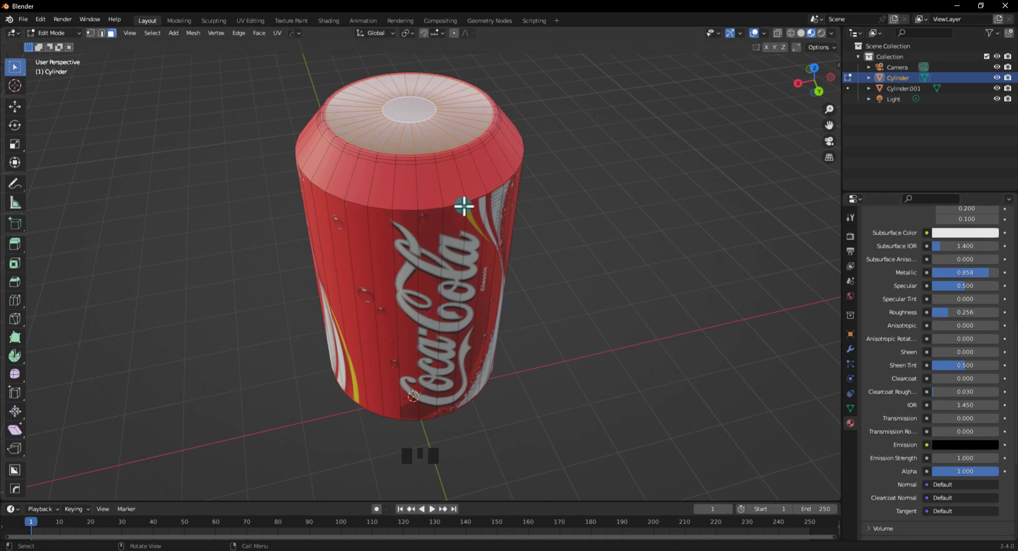
left_click(580, 213)
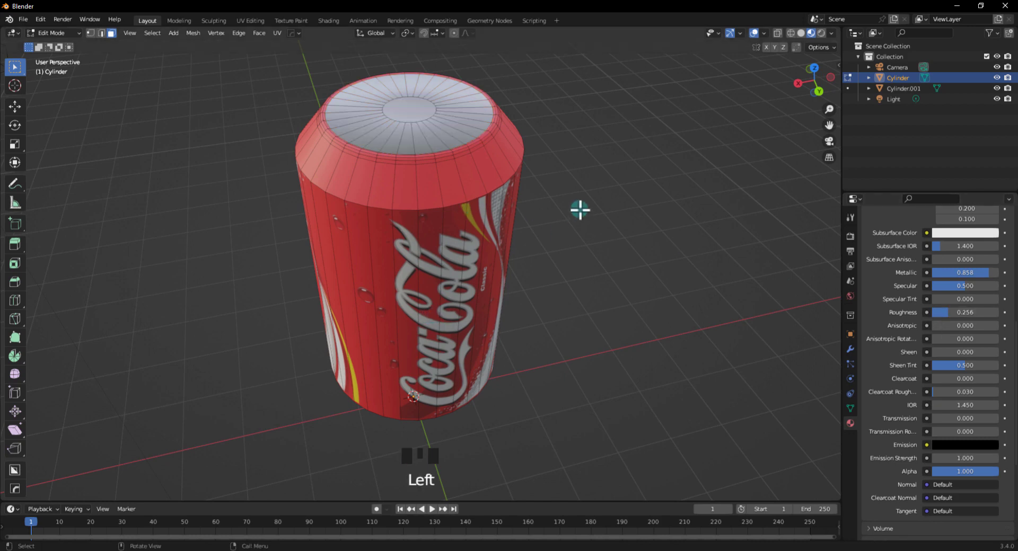
middle_click_drag(580, 209, 505, 185)
key("Tab")
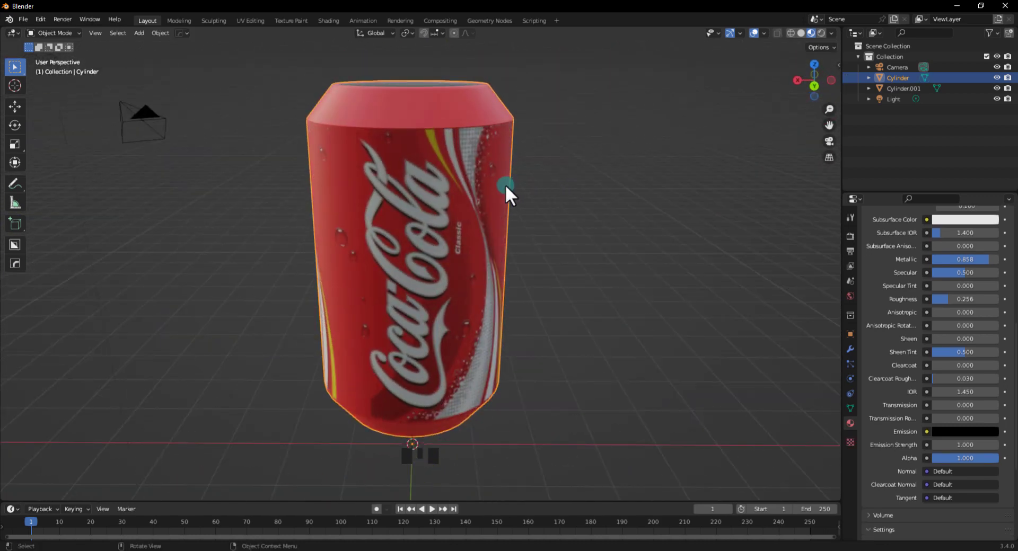
Switch the viewport to Rendered shading and set the render engine to Cycles
middle_click_drag(638, 303, 684, 302)
middle_click_drag(336, 249, 228, 237)
middle_click_drag(517, 263, 449, 267)
middle_click_drag(542, 268, 536, 285)
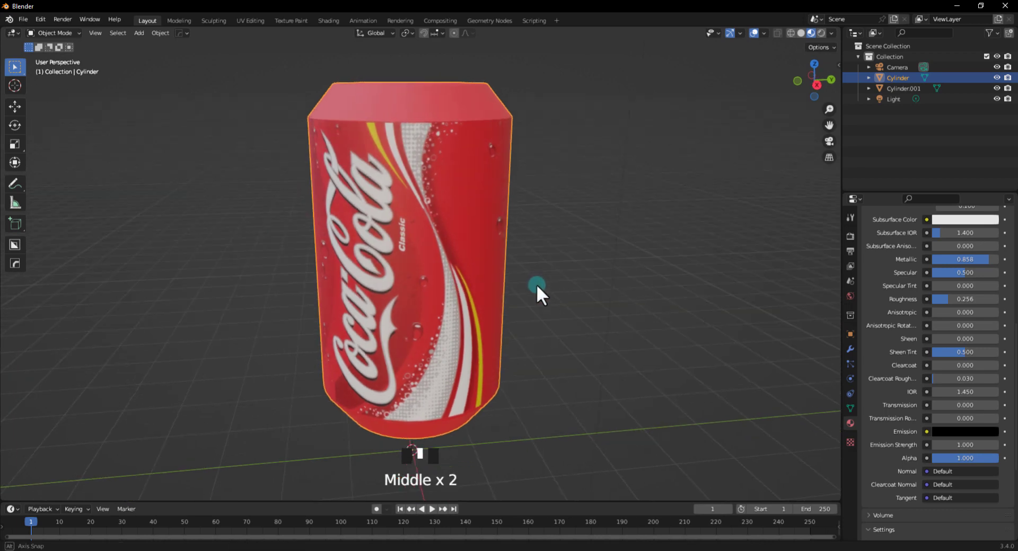
left_click(819, 34)
middle_click_drag(583, 300, 743, 261)
left_click(851, 235)
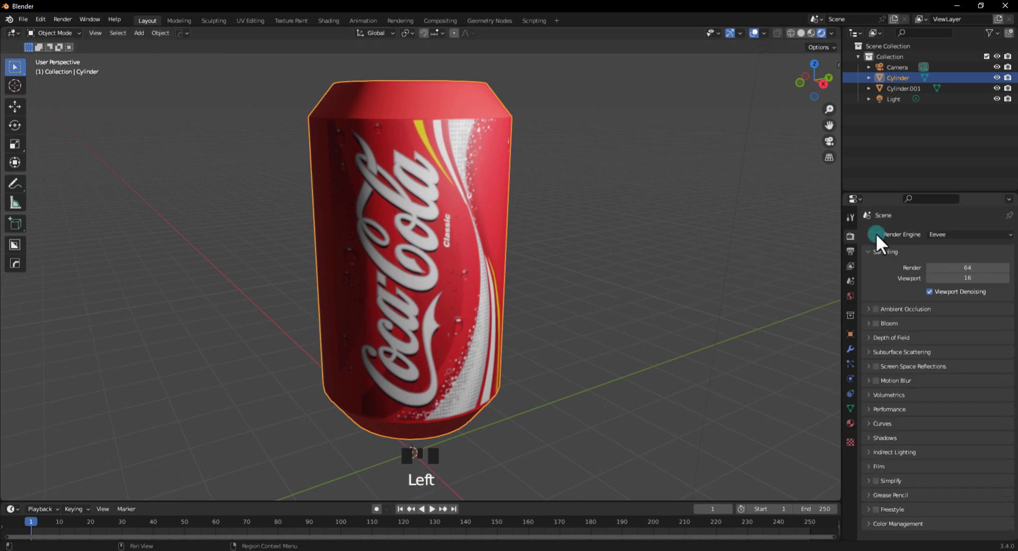
left_click(937, 234)
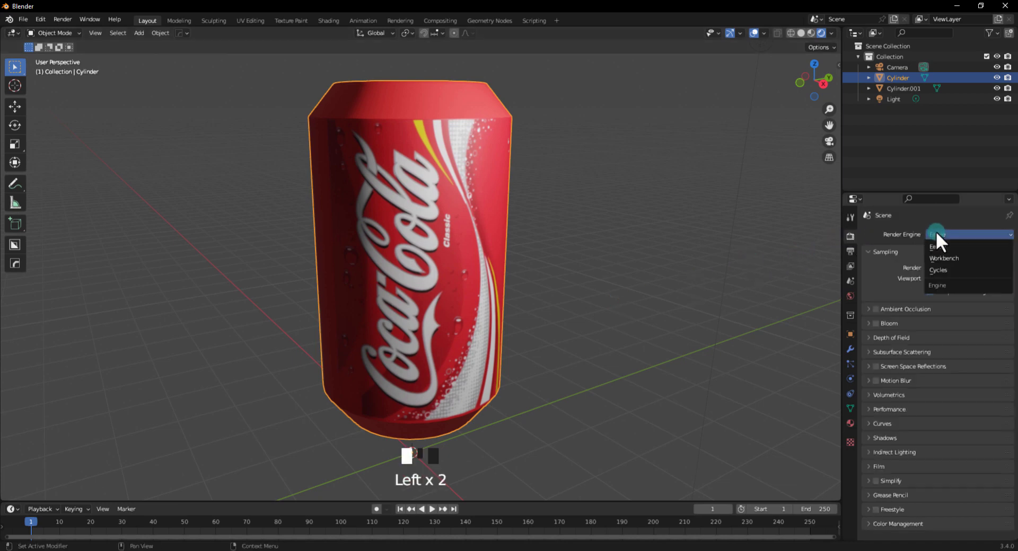
left_click(937, 271)
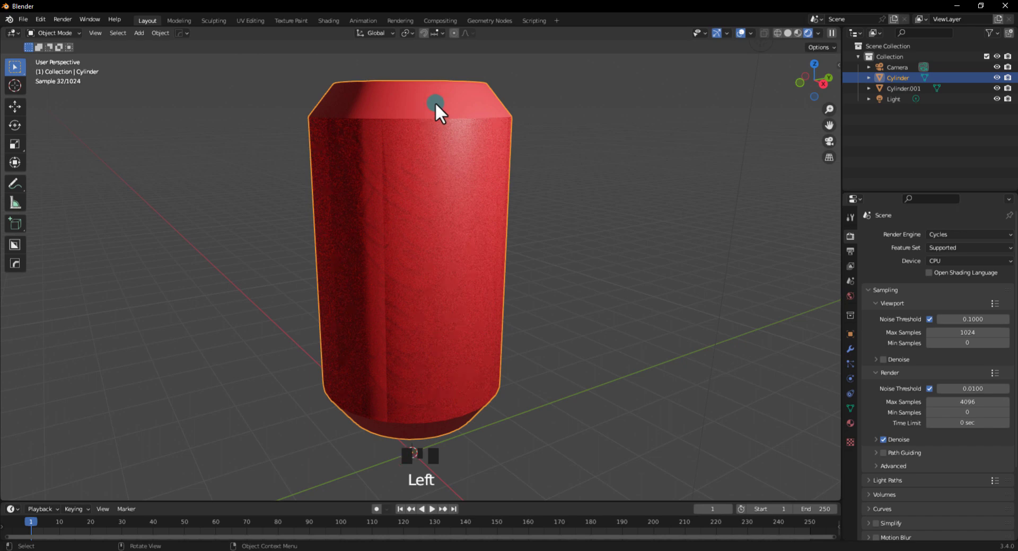
Scale the can body uniformly by about 0.9986 so it sits just inside the label sleeve, and deselect it
key("s")
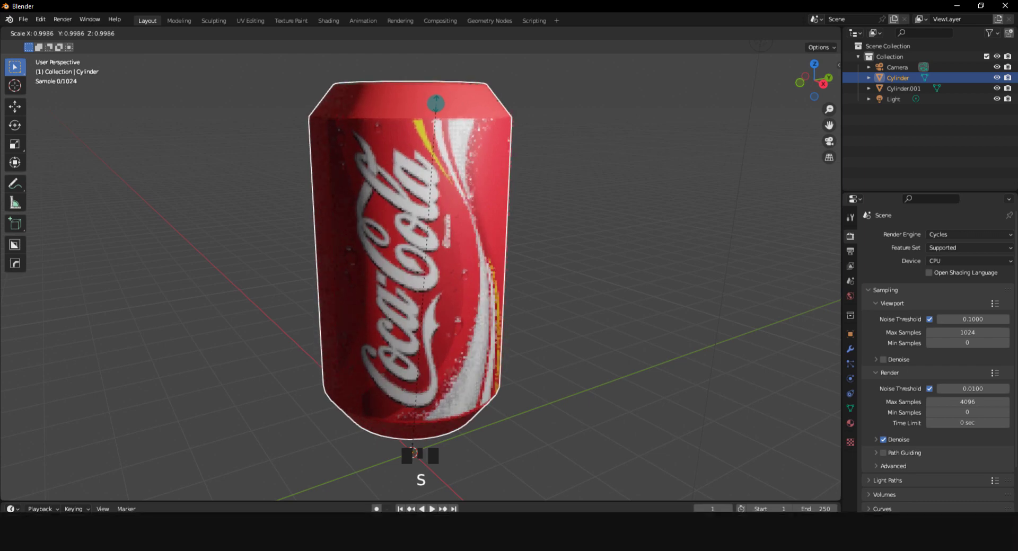
left_click(435, 104)
left_click(577, 205)
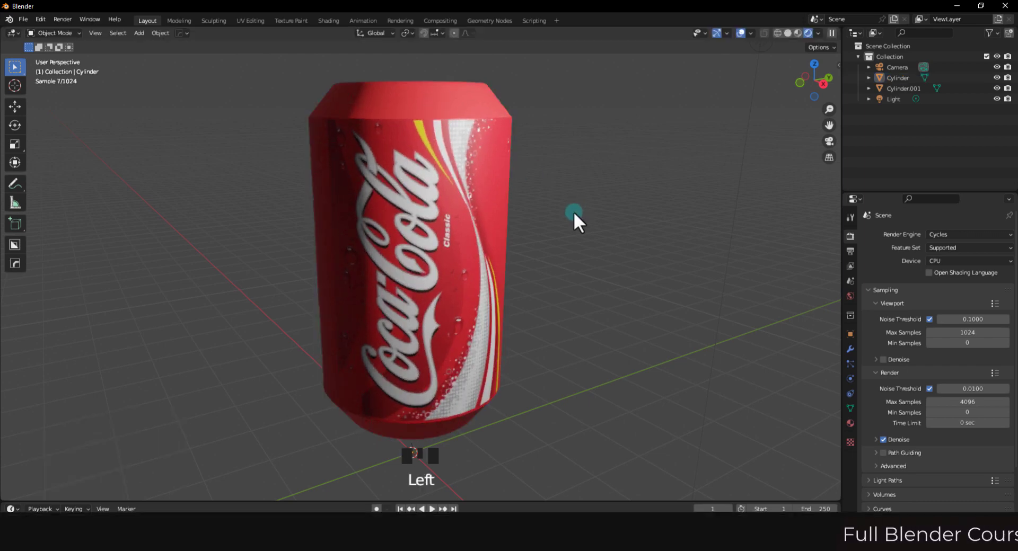
Align the camera to a view from slightly above the can and move it back about 6.12 m along its local Z axis
middle_click_drag(574, 211, 573, 257)
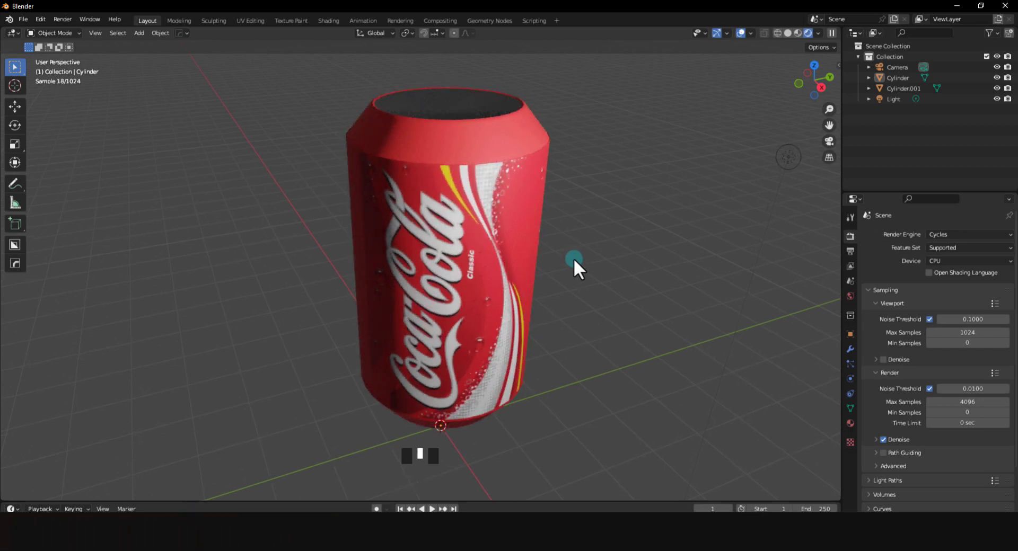
key("ctrl+alt+KP_0")
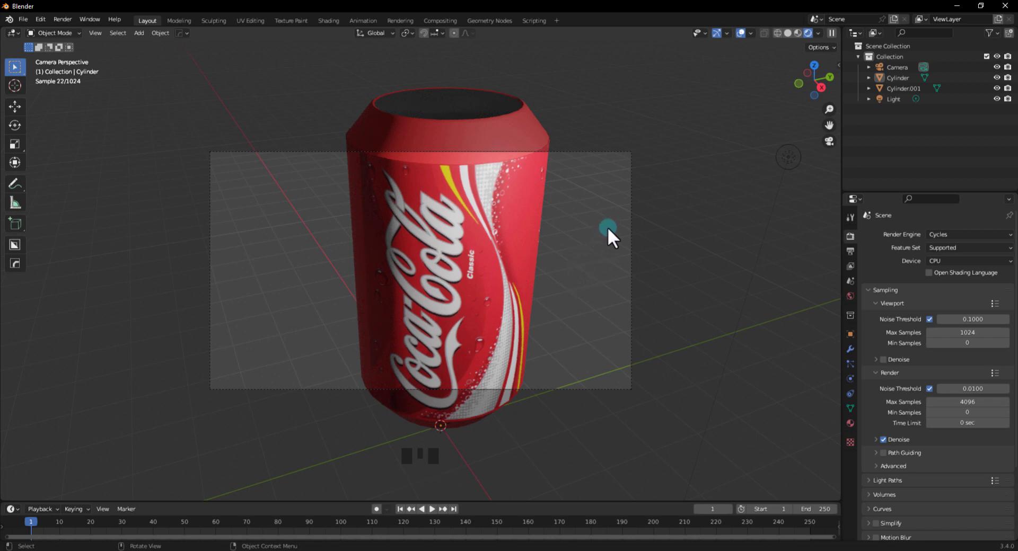
left_click(631, 200)
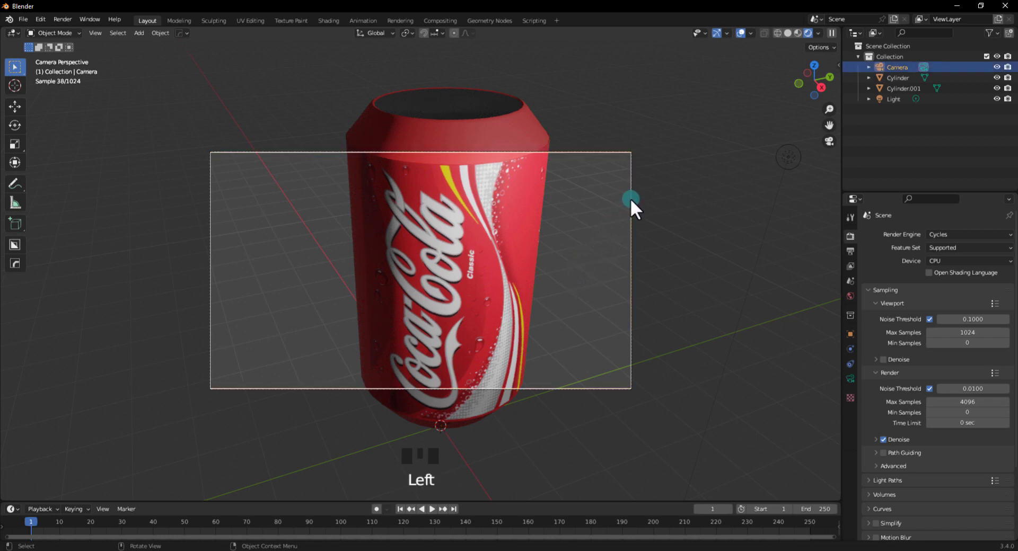
key("g")
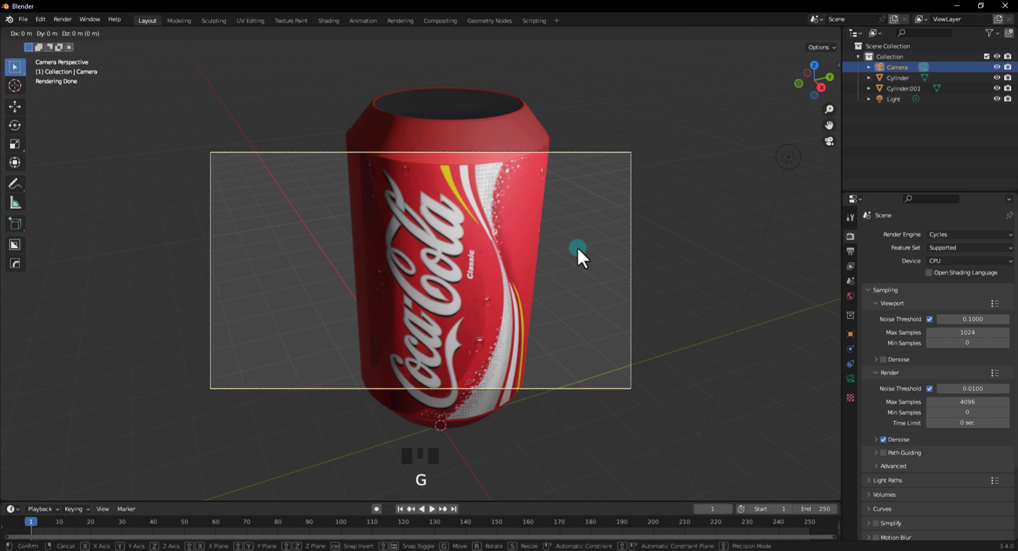
key("z")
key("z")
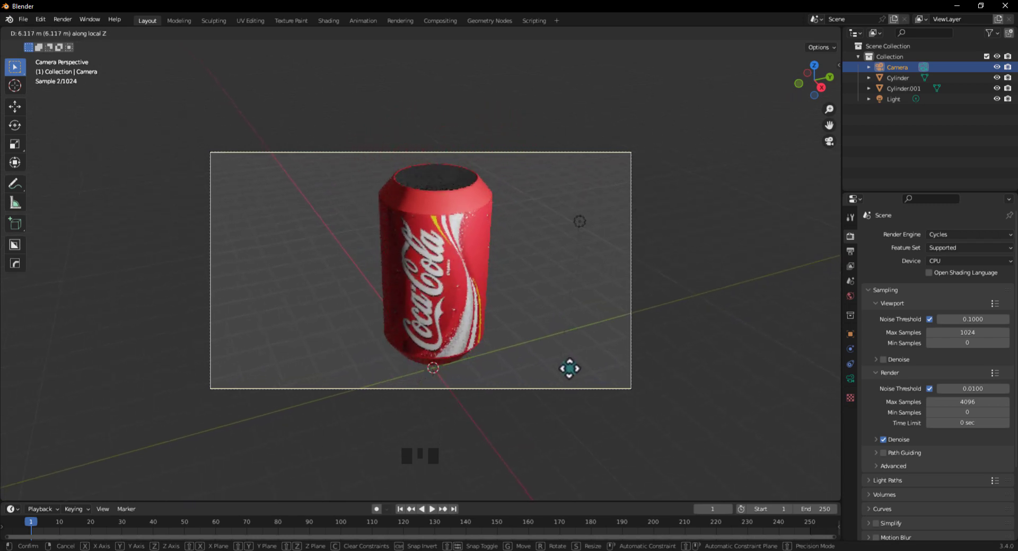
left_click(570, 368)
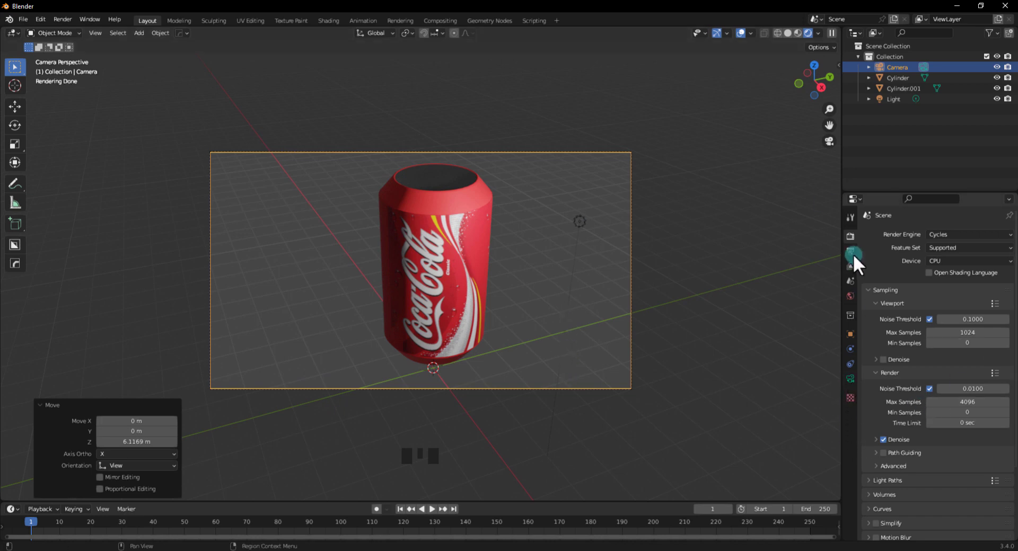
Enable a transparent film background in the render settings
left_click(850, 235)
scroll(869, 513, "down", 8)
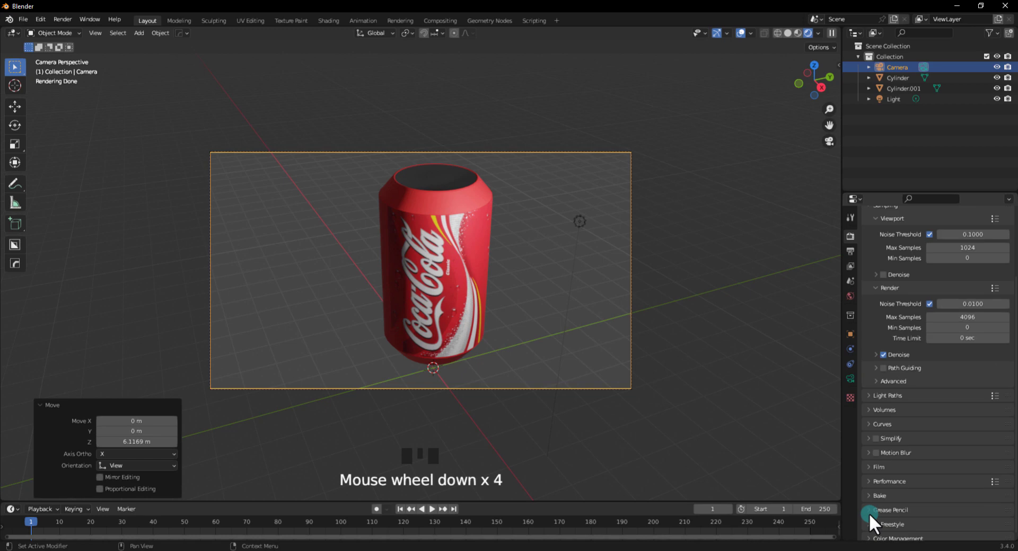
left_click(870, 462)
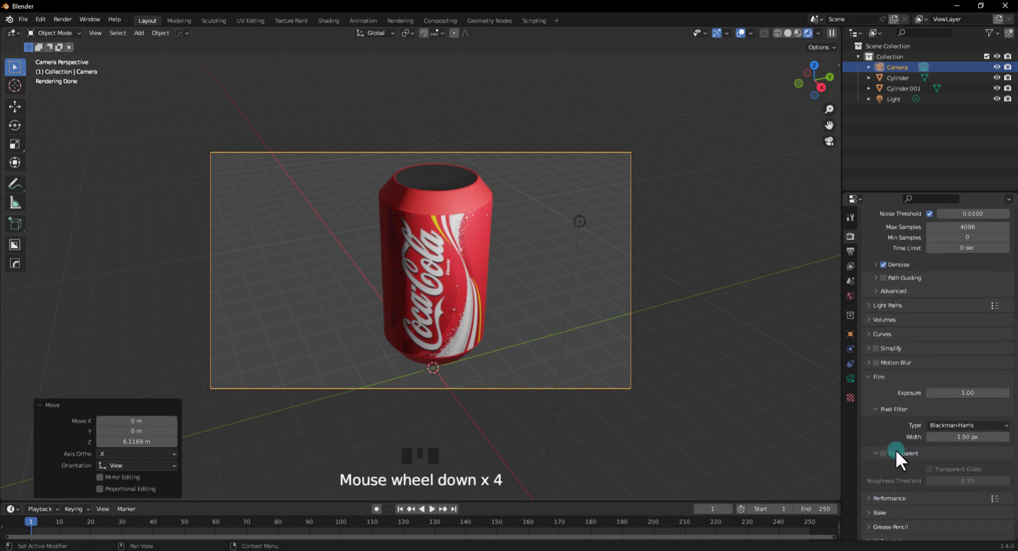
left_click(883, 453)
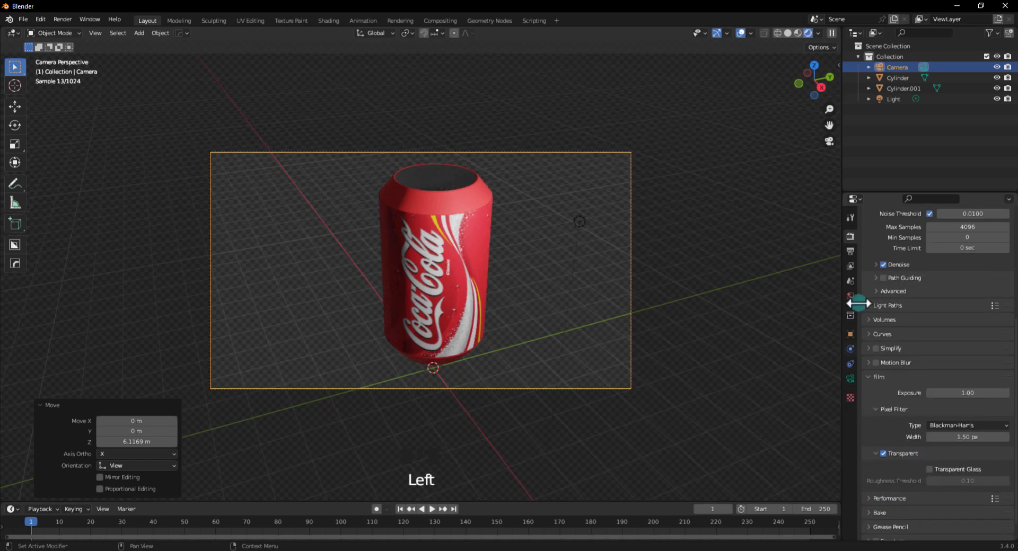
Set the final render's Max Samples to 2000
left_click(852, 233)
left_click(955, 229)
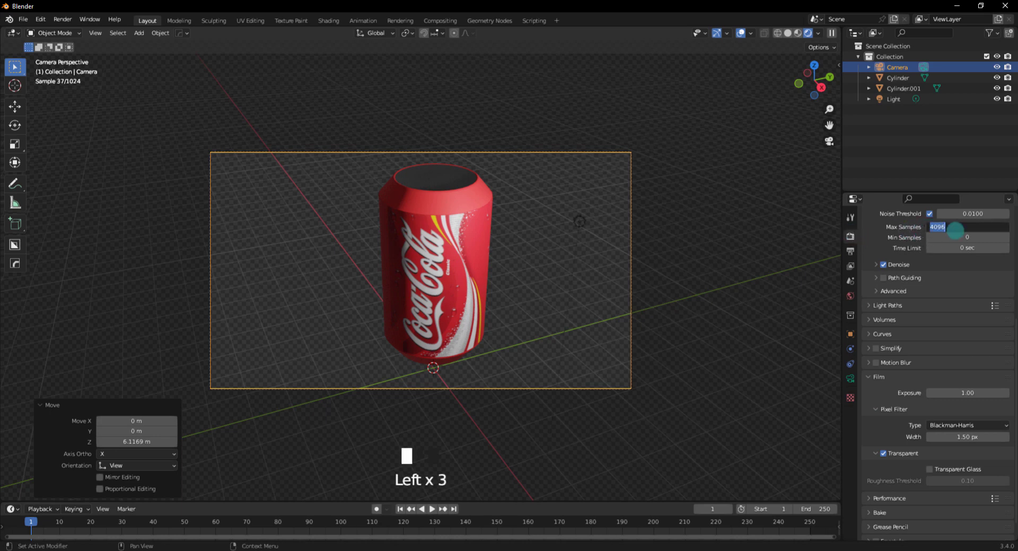
type("2000")
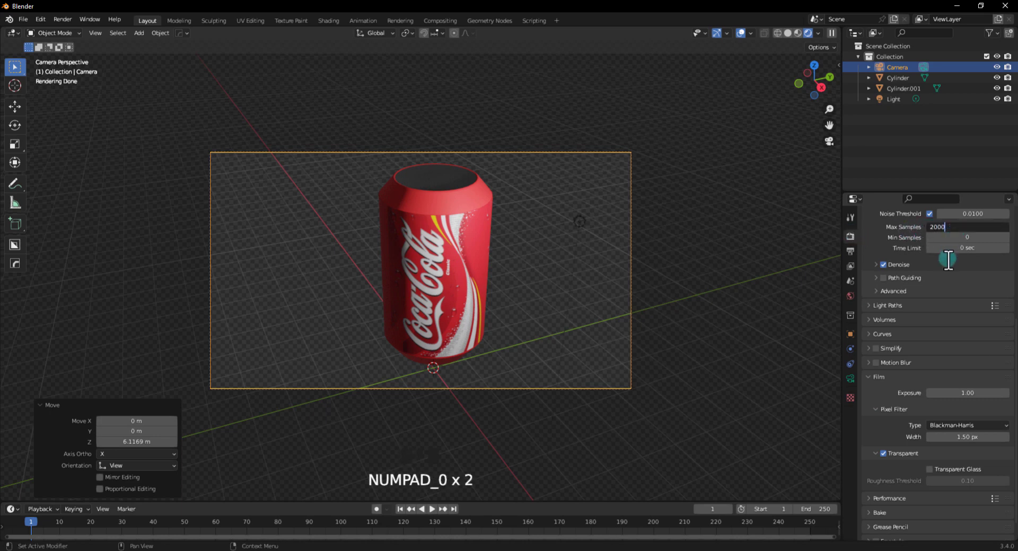
left_click(939, 294)
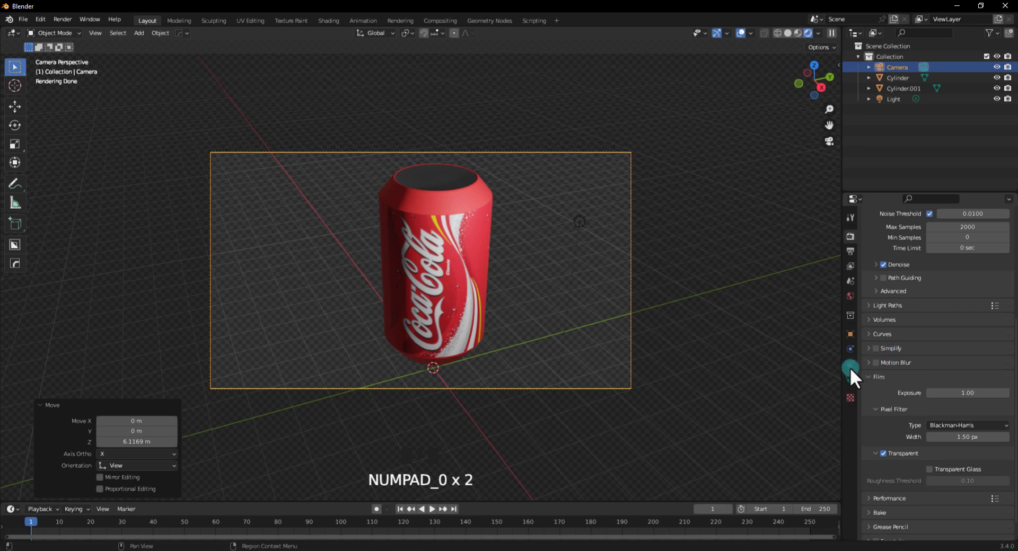
Set the render output path to "cocke can" on the G: drive and the PNG color depth to 16
left_click(848, 248)
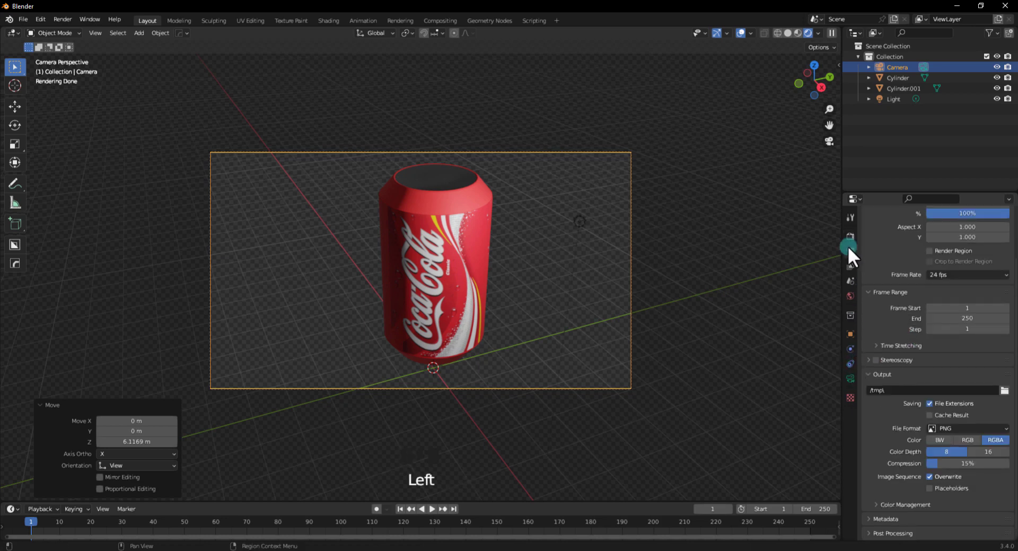
left_click(1002, 390)
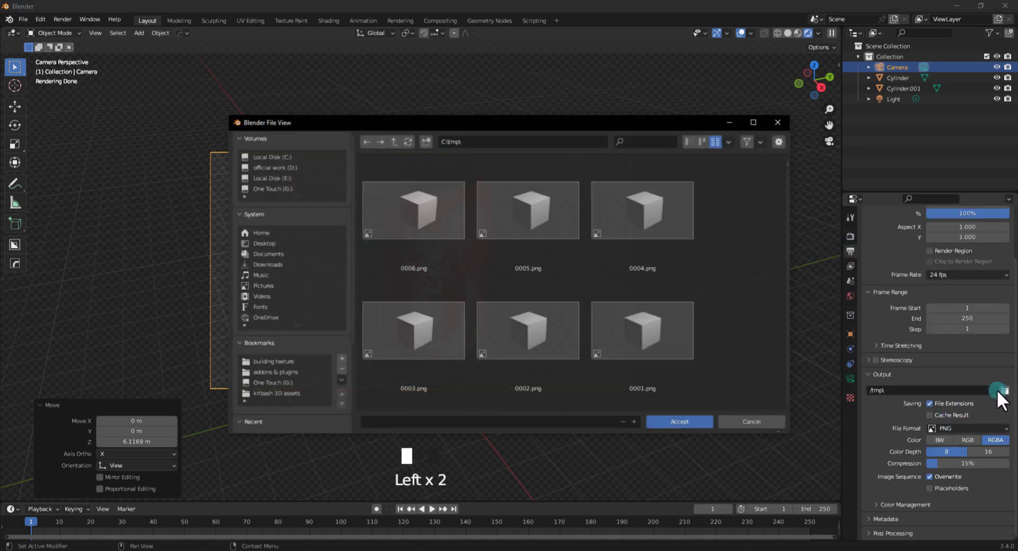
left_click(271, 189)
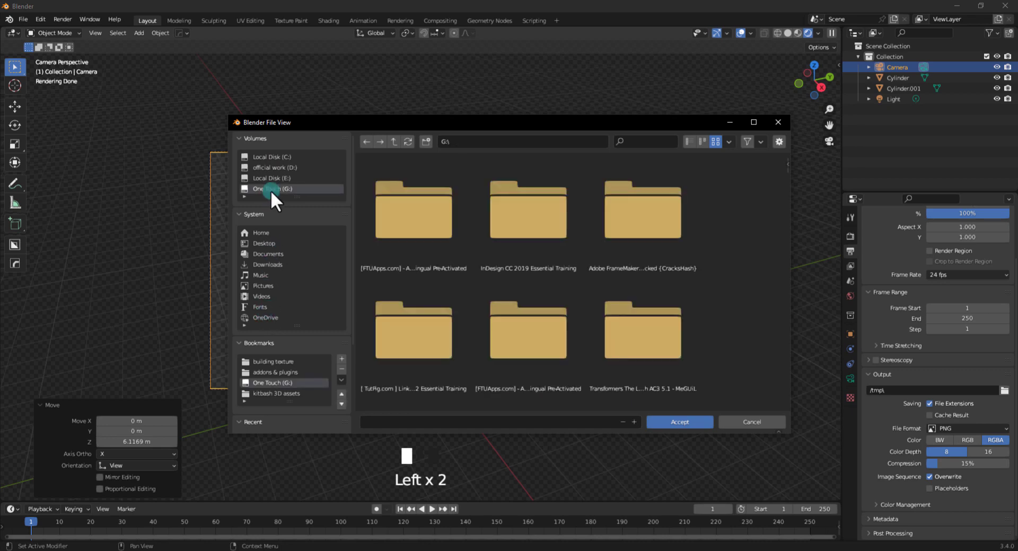
left_click(537, 422)
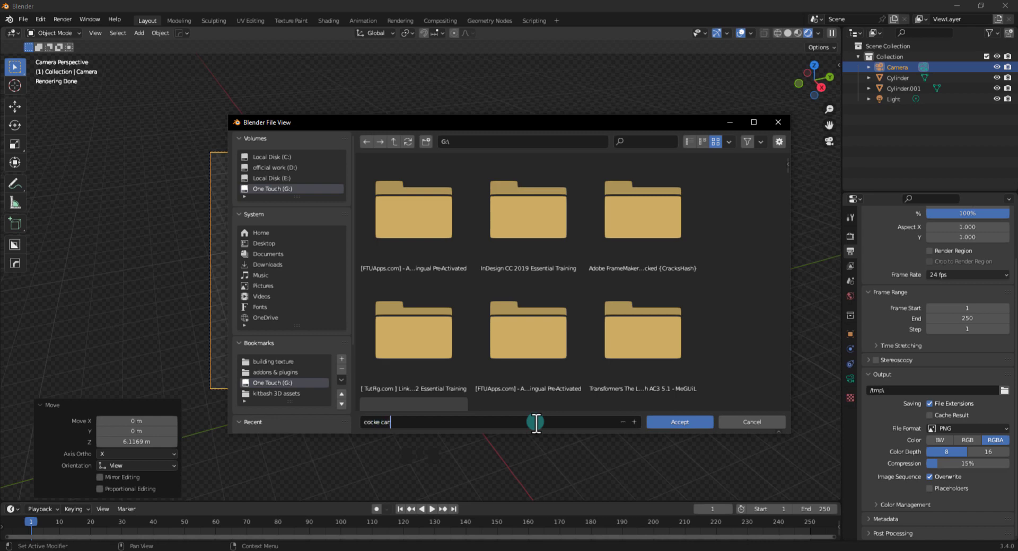
left_click(698, 422)
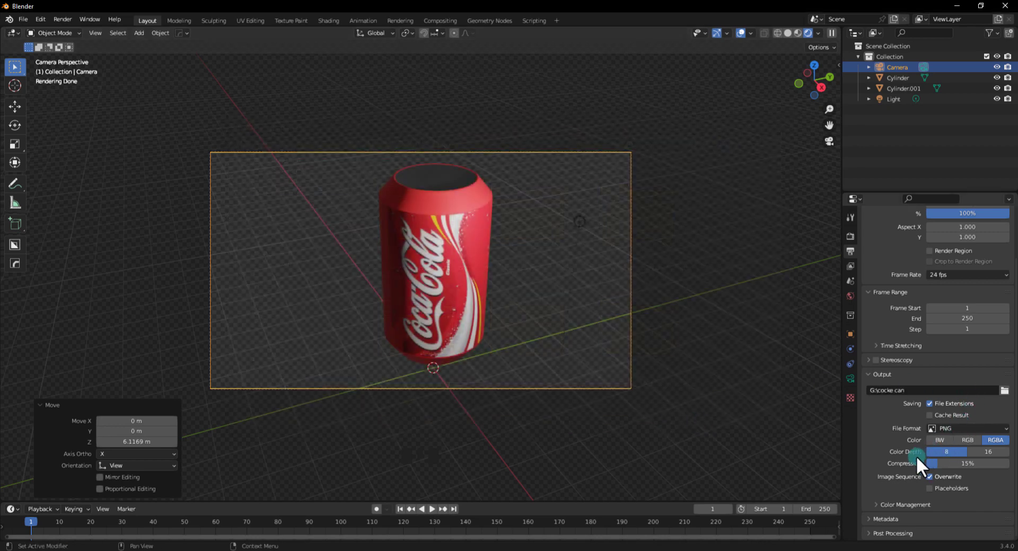
left_click(978, 453)
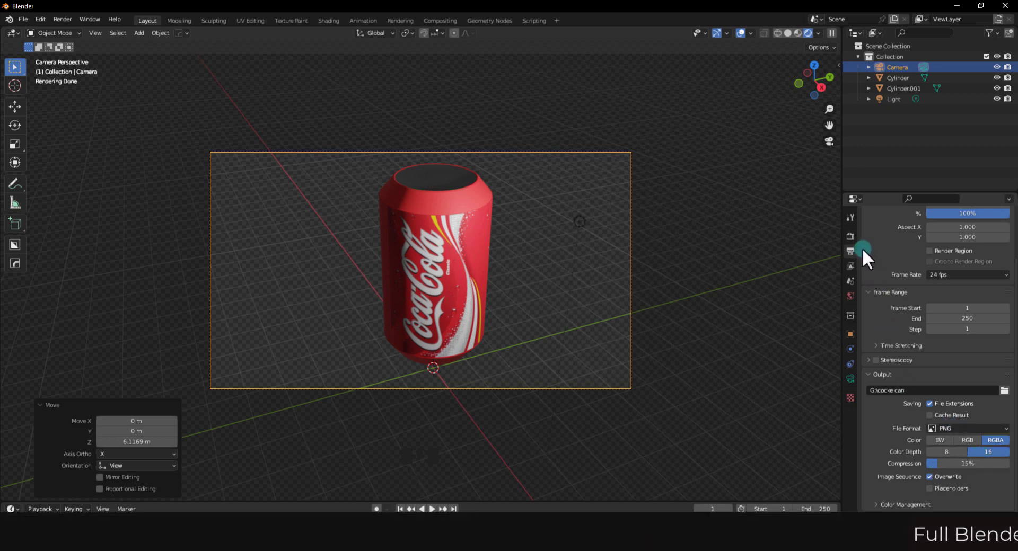
Start rendering the still image of the can from the camera
left_click(848, 235)
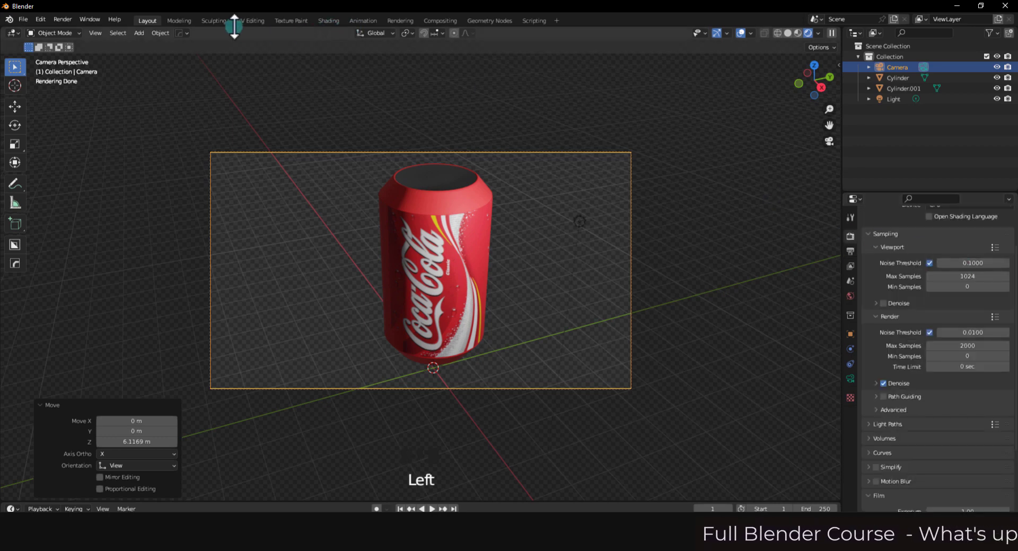
left_click(71, 21)
left_click(74, 29)
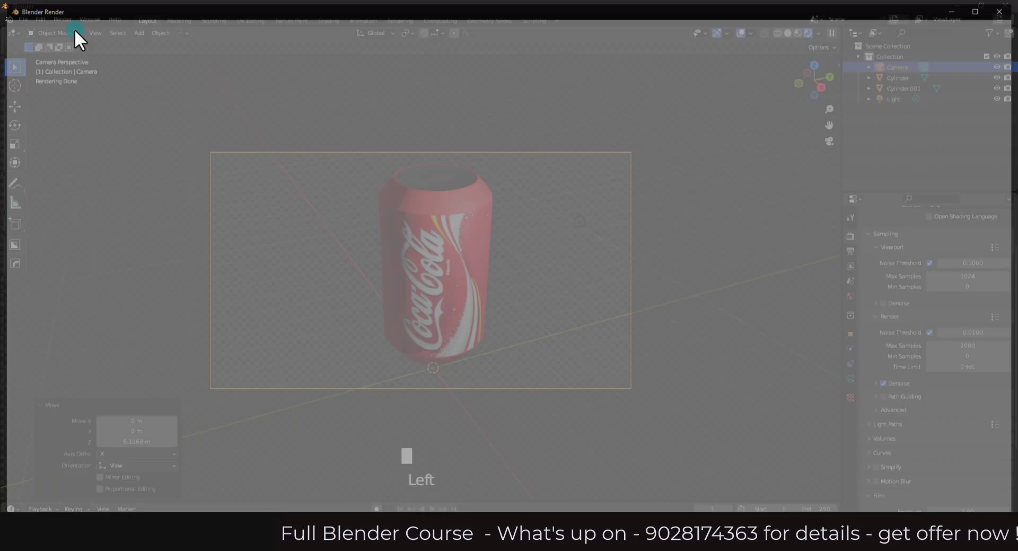